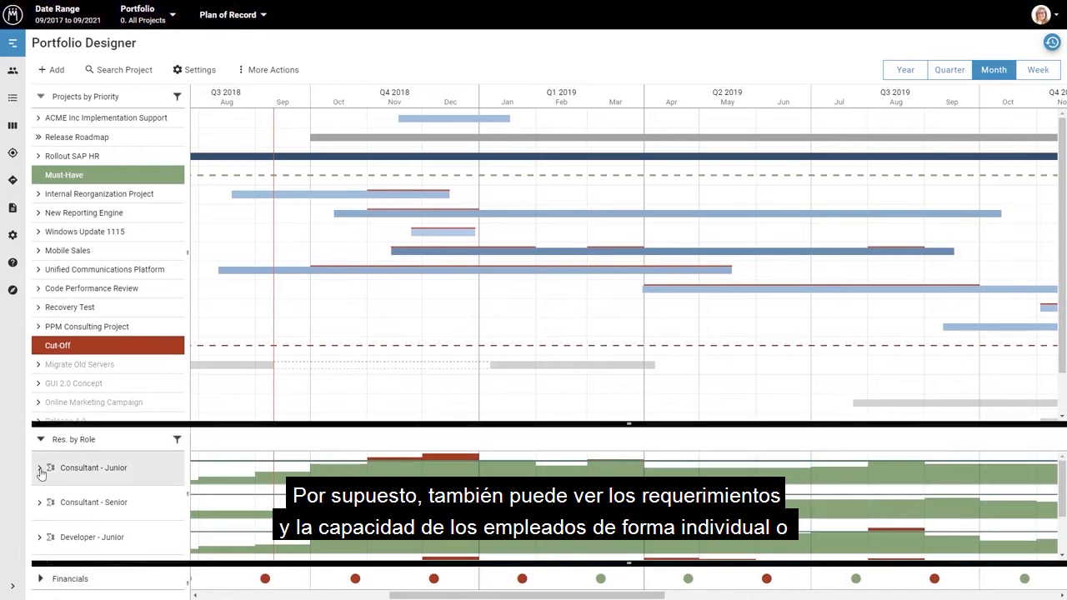
Expand the Consultant - Junior role, look through the capacity of its assigned employees, and collapse it again
{"action": "scroll", "coordinate": [66, 496], "scroll_direction": "down", "scroll_amount": 2}
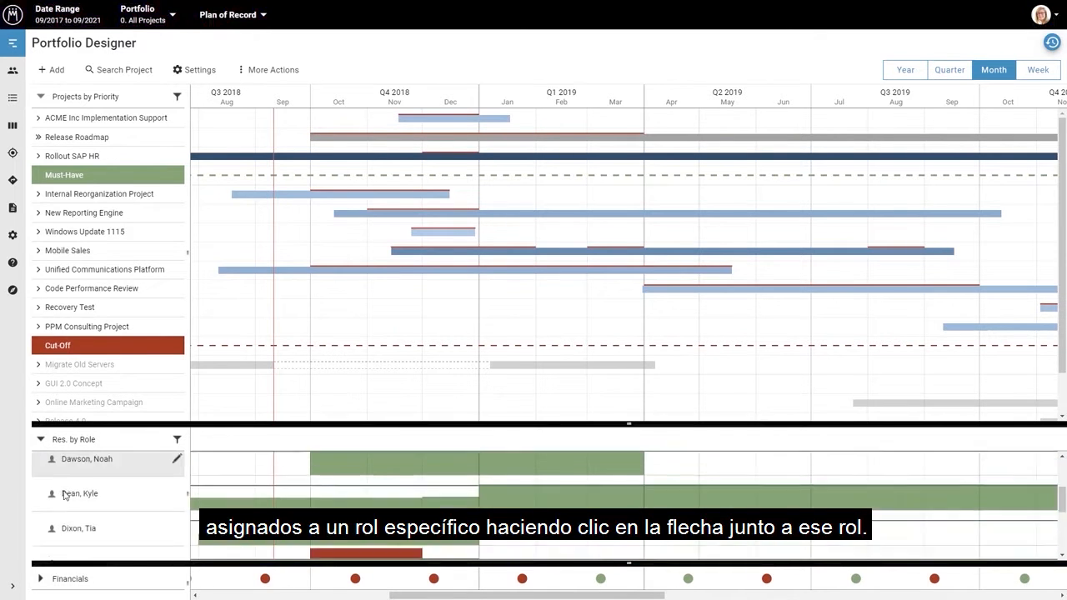
{"action": "scroll", "coordinate": [65, 495], "scroll_direction": "up", "scroll_amount": 4}
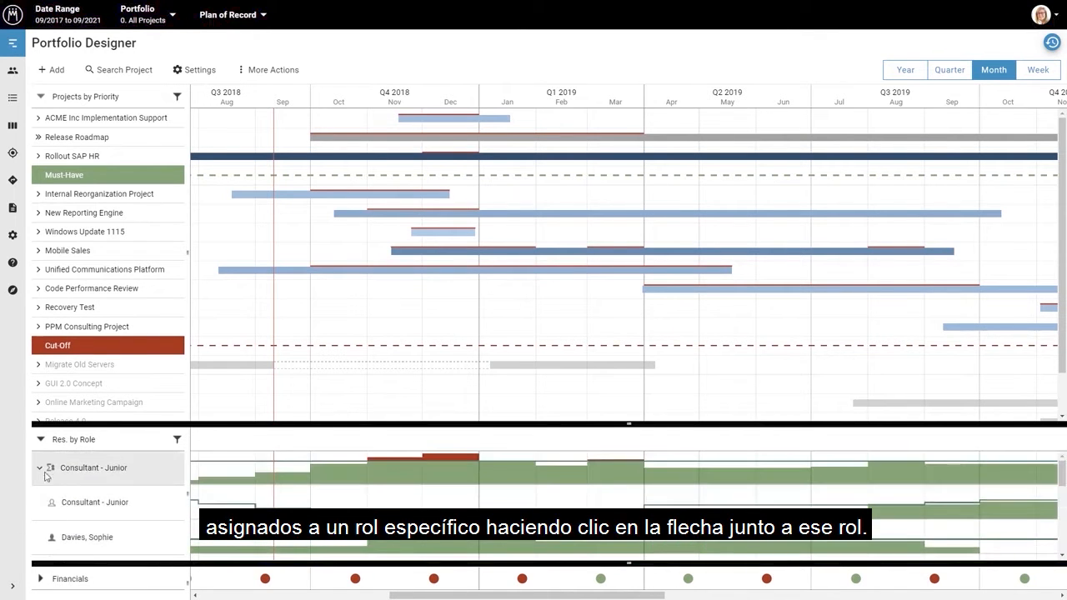
{"action": "left_click", "coordinate": [39, 468]}
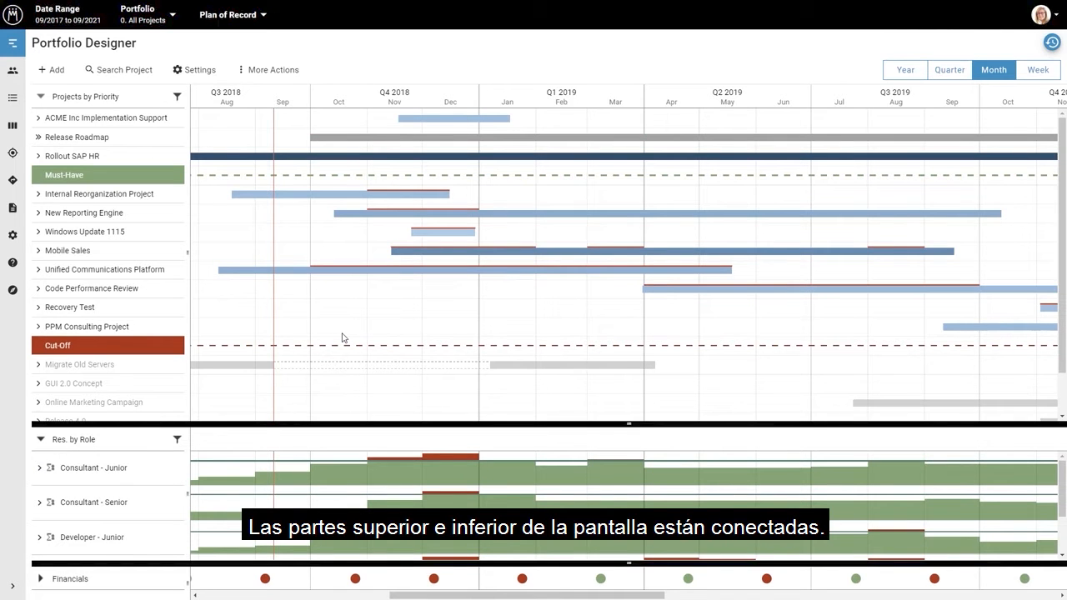
Filter the resources by the New Reporting Engine project, clear that filter, and do likewise for projects using the Consultant - Junior role
{"action": "left_click", "coordinate": [83, 214]}
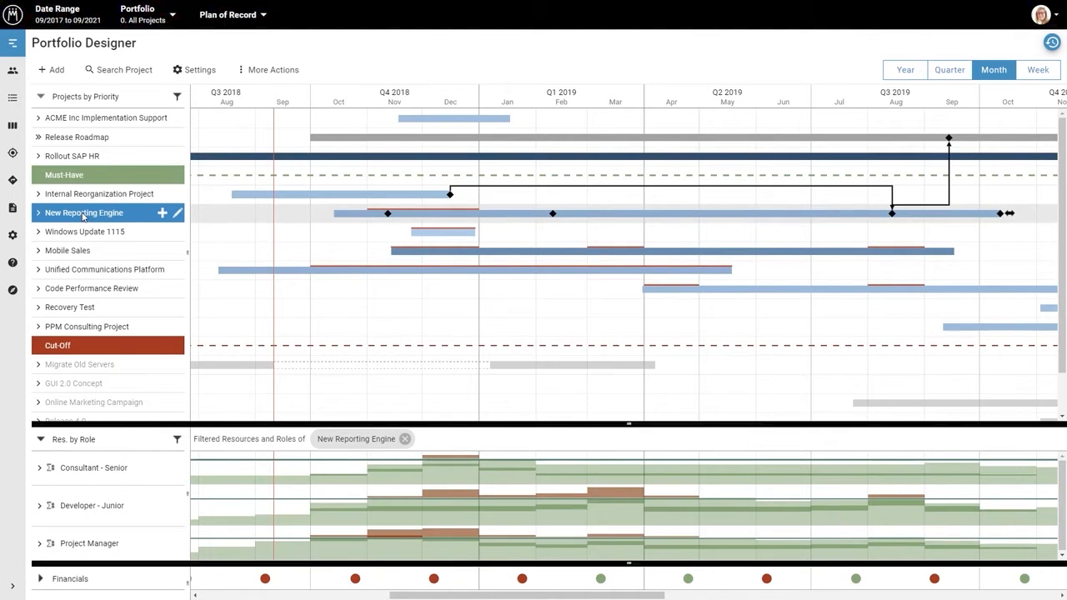
{"action": "left_click", "coordinate": [405, 439]}
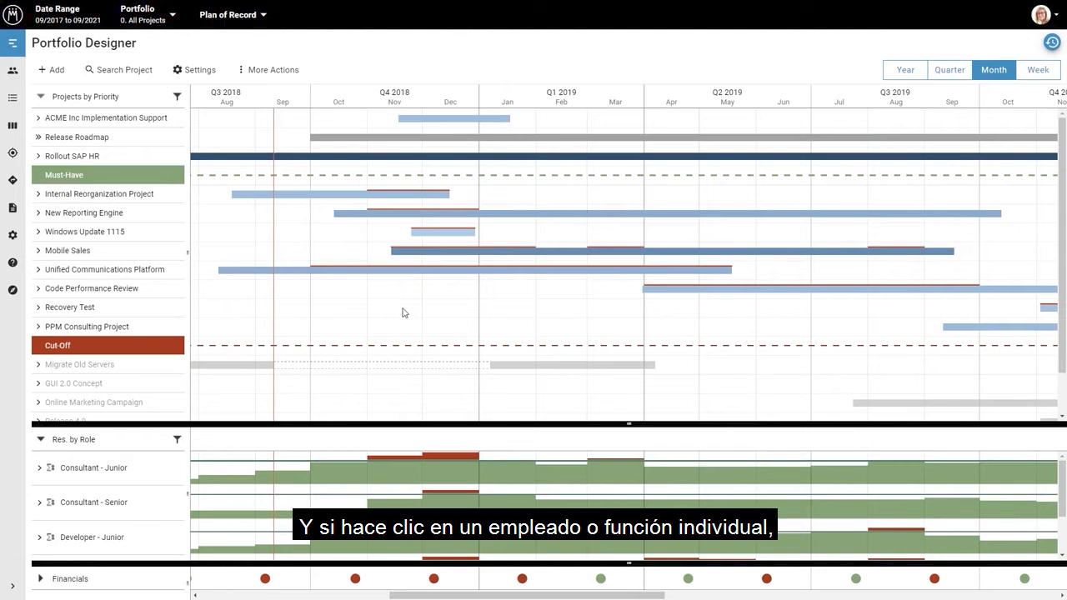
{"action": "left_click", "coordinate": [101, 473]}
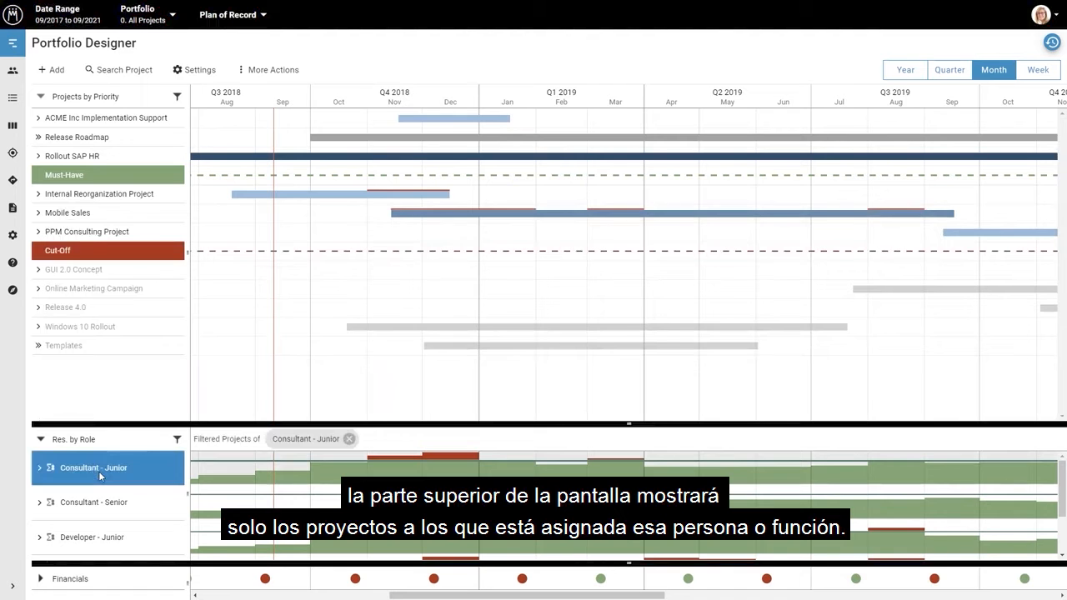
{"action": "left_click", "coordinate": [348, 438]}
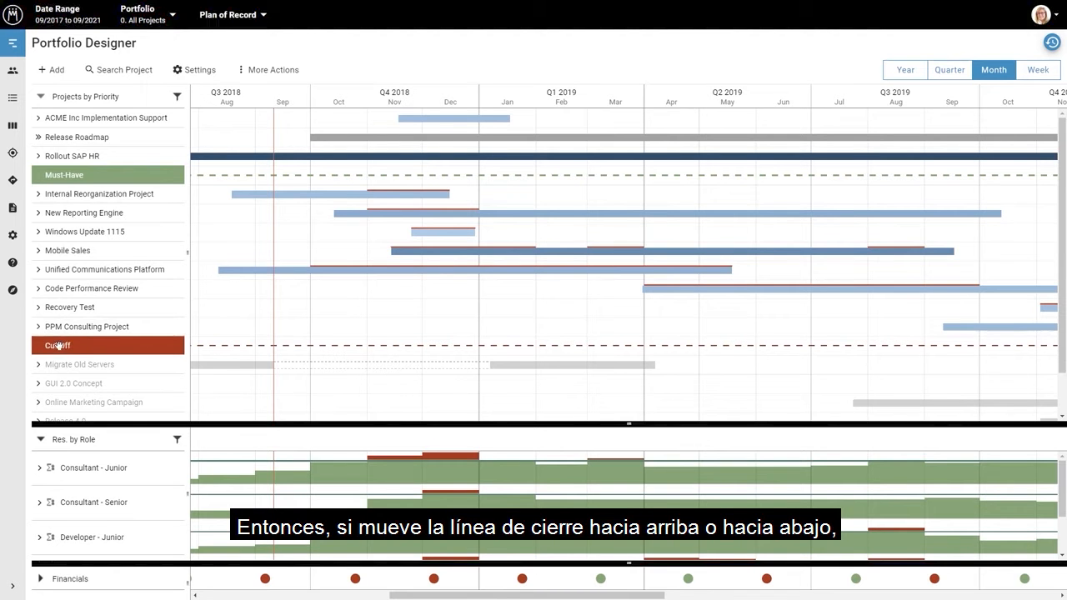
{"action": "left_click_drag", "start_coordinate": [59, 345], "coordinate": [87, 349]}
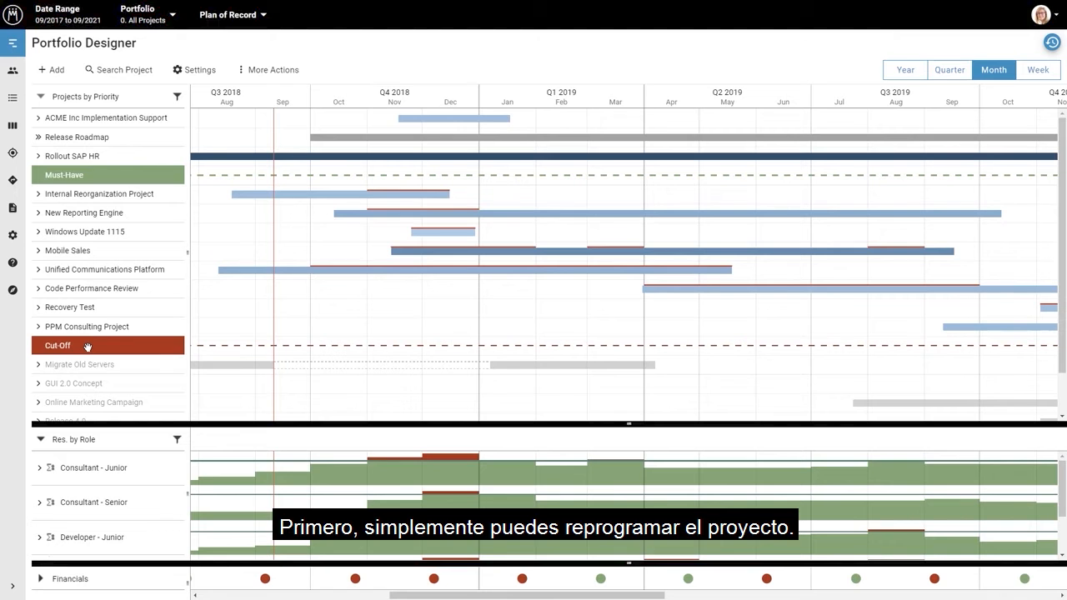
Reschedule the Windows Update 1115 project to start at the beginning of January 2019
{"action": "left_click", "coordinate": [429, 233]}
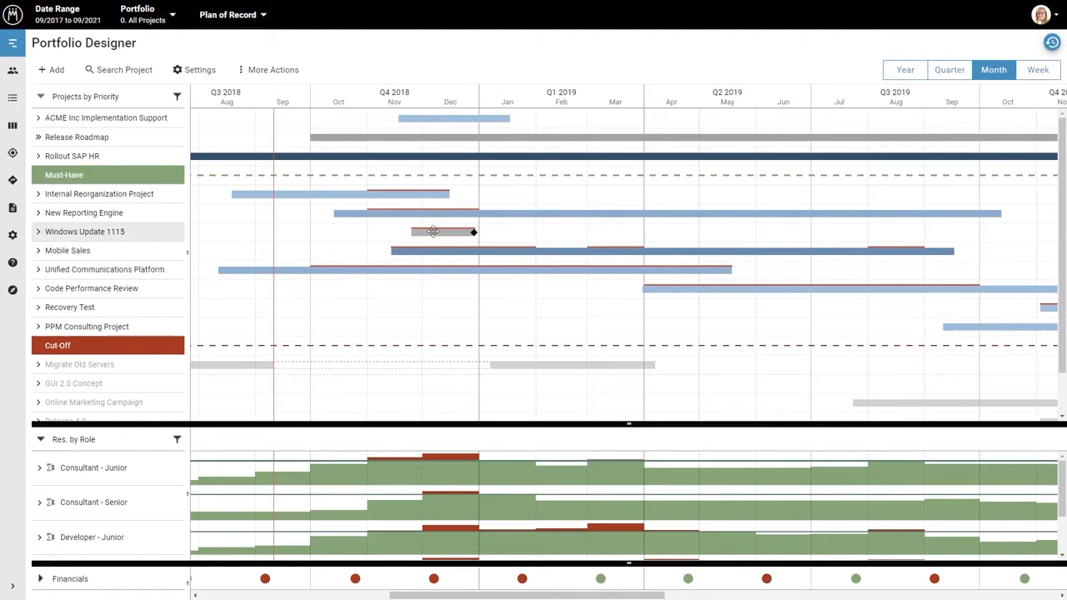
{"action": "left_click_drag", "start_coordinate": [439, 232], "coordinate": [504, 237]}
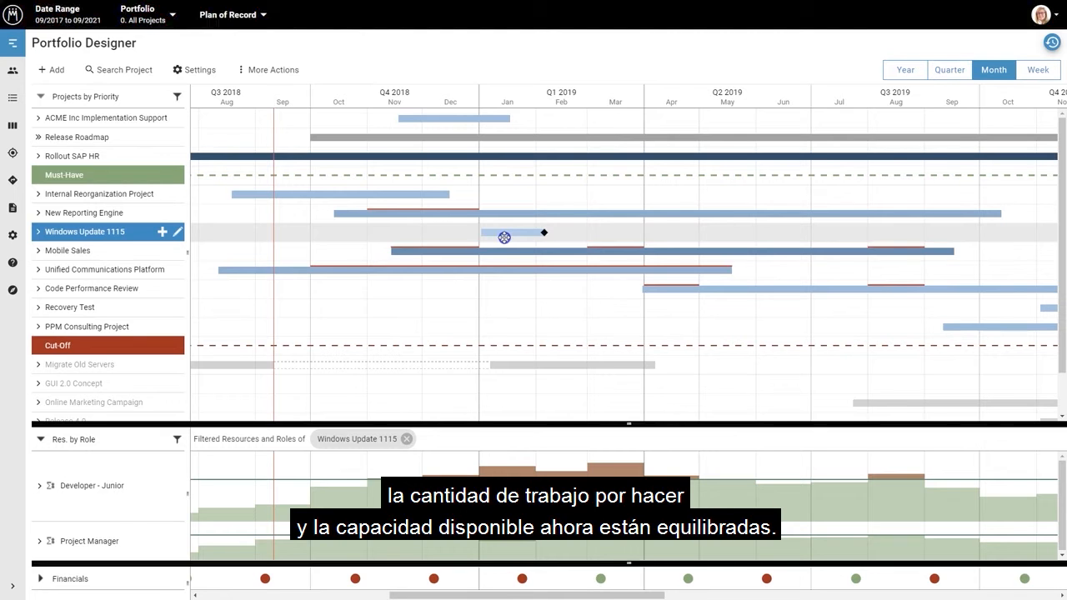
{"action": "left_click", "coordinate": [504, 237]}
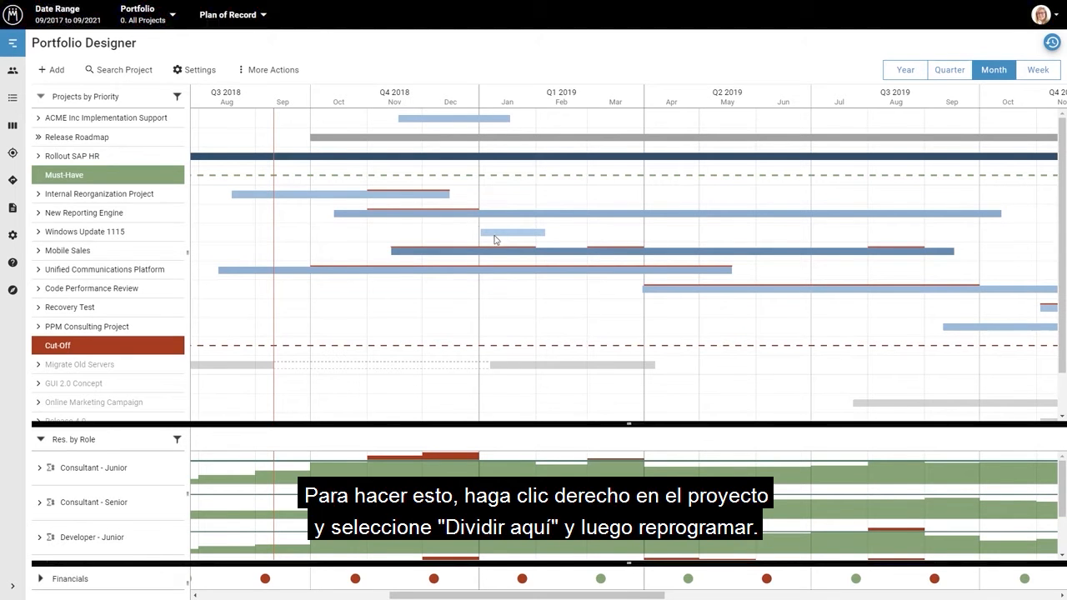
Split the Internal Reorganization Project in late October 2018 and reschedule its second part to start in early April 2019
{"action": "right_click", "coordinate": [355, 194]}
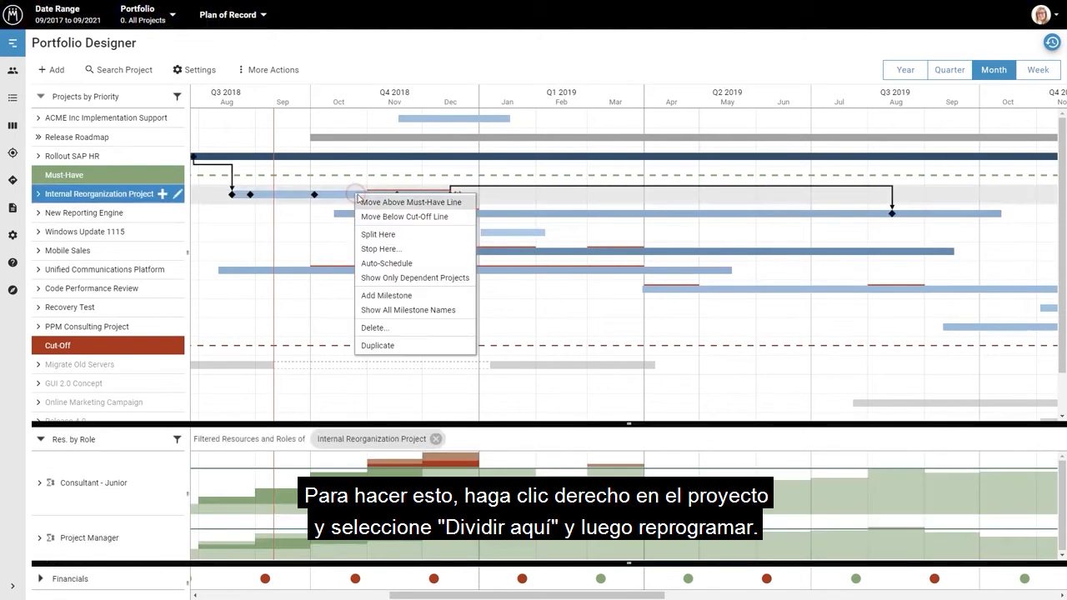
{"action": "left_click", "coordinate": [379, 232]}
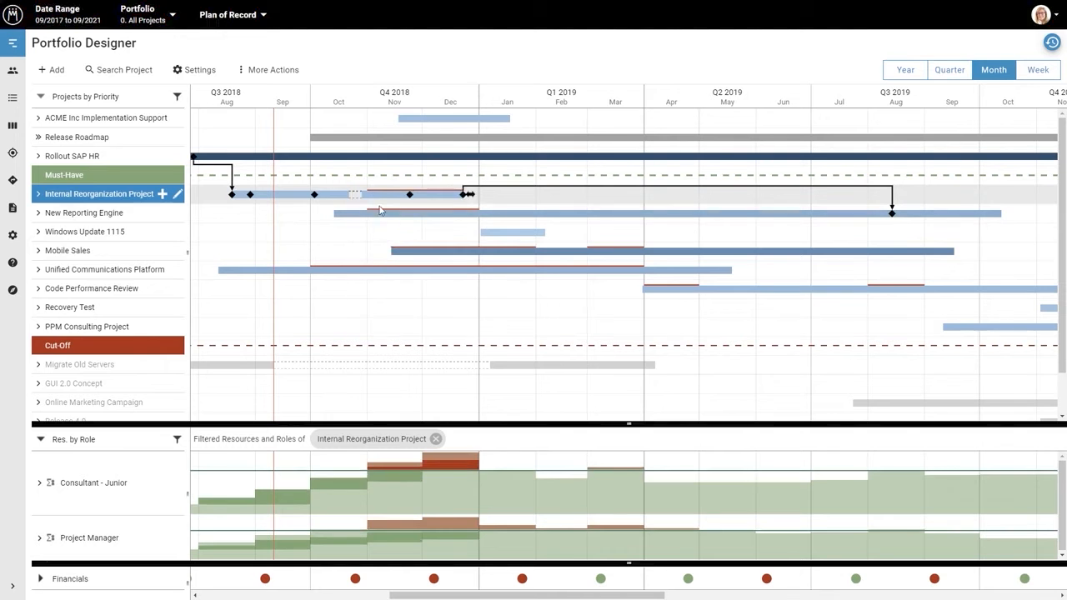
{"action": "left_click_drag", "start_coordinate": [389, 195], "coordinate": [664, 207]}
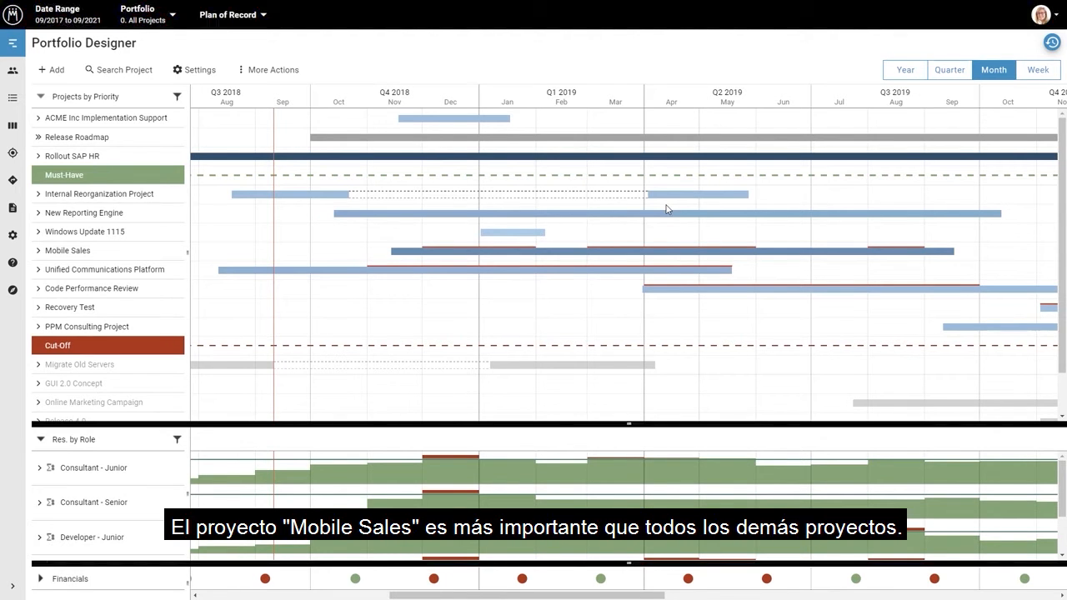
Raise the Mobile Sales project's priority by placing it directly above Rollout SAP HR, and clear the project selection
{"action": "mouse_move", "coordinate": [116, 259]}
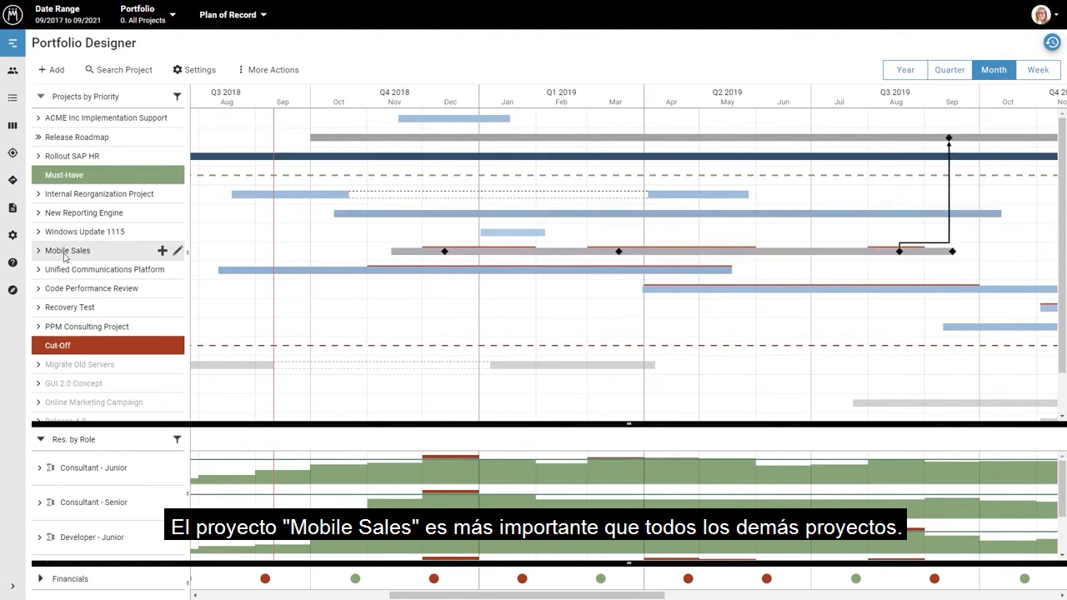
{"action": "left_click_drag", "start_coordinate": [63, 250], "coordinate": [85, 157]}
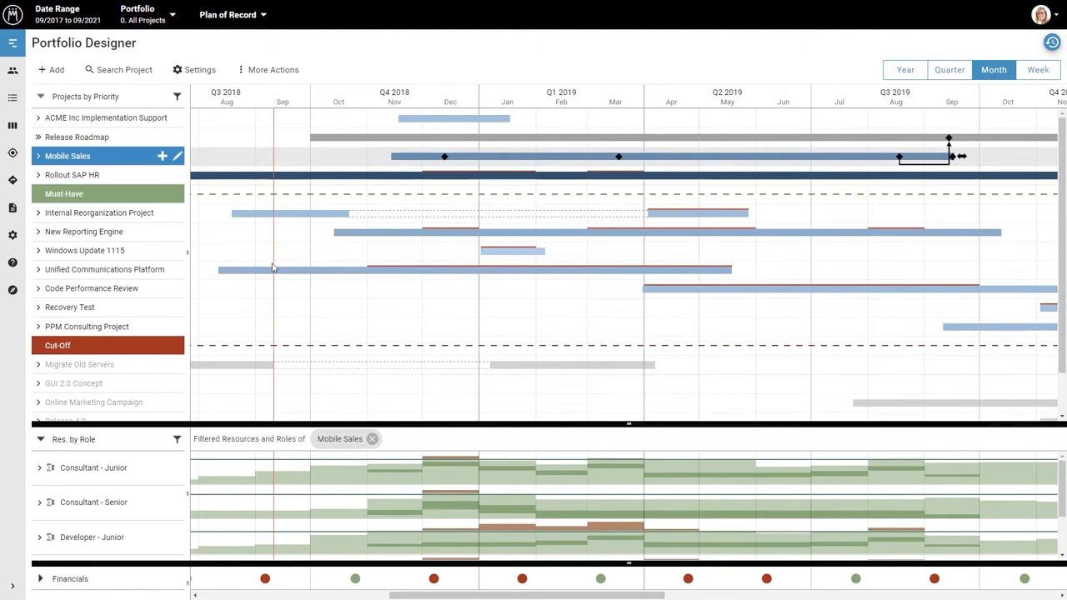
{"action": "left_click", "coordinate": [354, 307]}
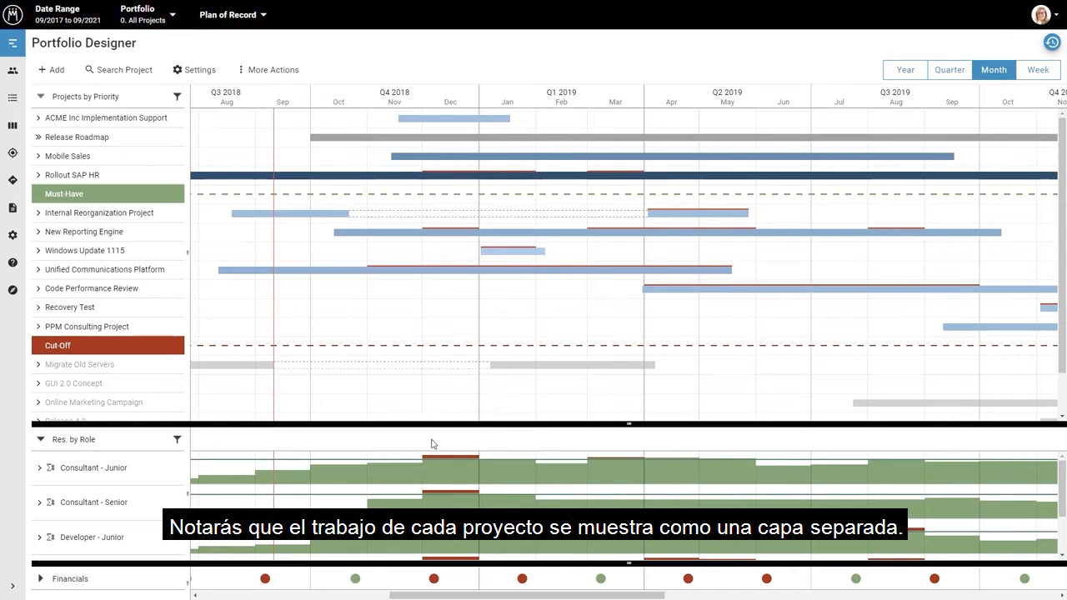
Open the Consultant - Junior capacity details and examine the work layer of each project from ACME Inc Implementation Support to PPM Consulting Project
{"action": "left_click", "coordinate": [439, 475]}
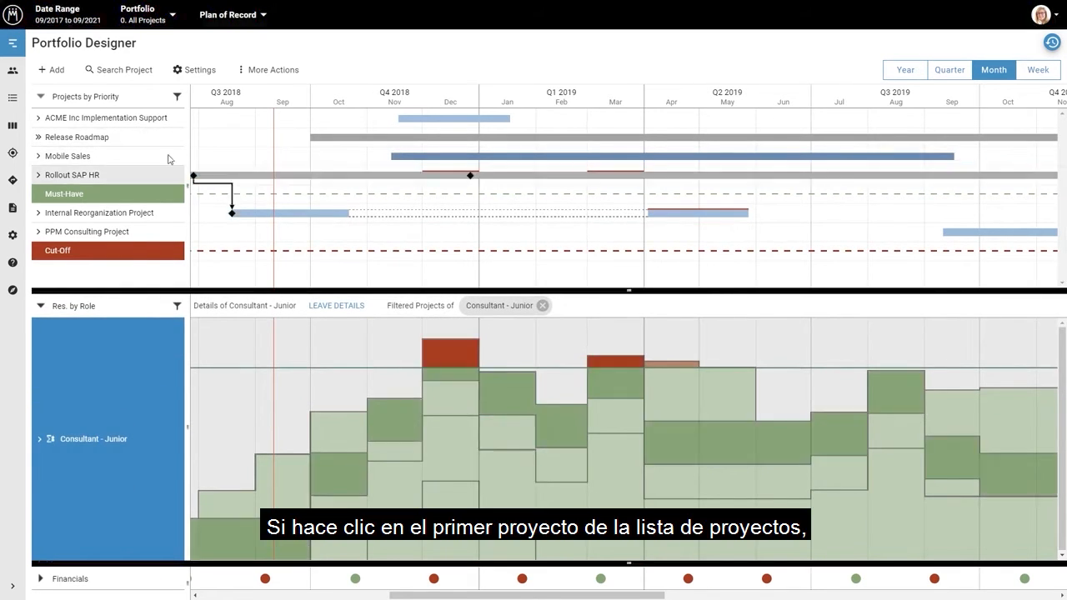
{"action": "left_click", "coordinate": [118, 121]}
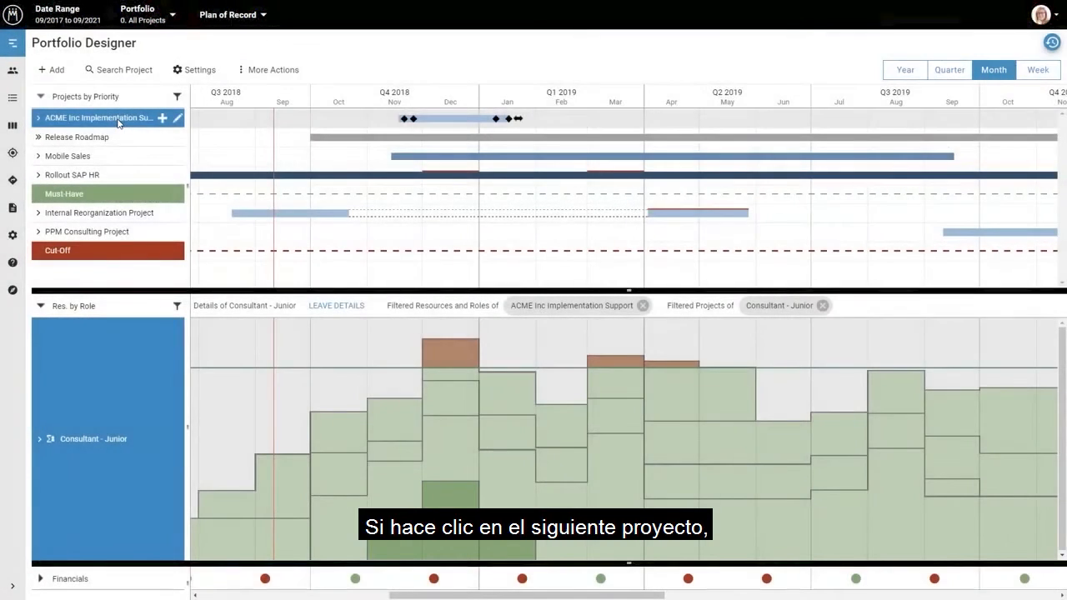
{"action": "left_click", "coordinate": [117, 139]}
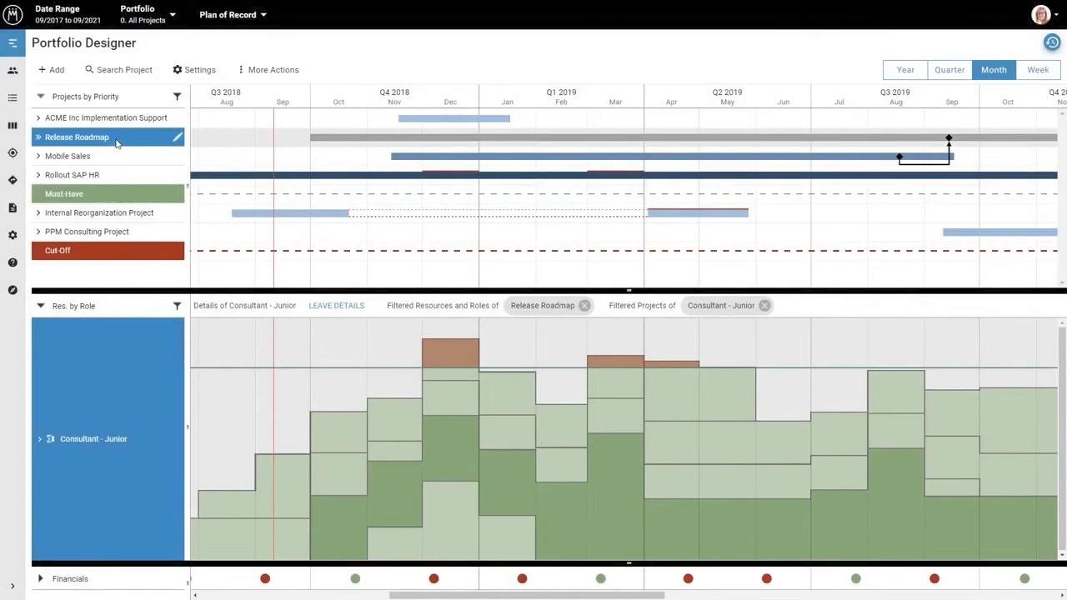
{"action": "left_click", "coordinate": [112, 157]}
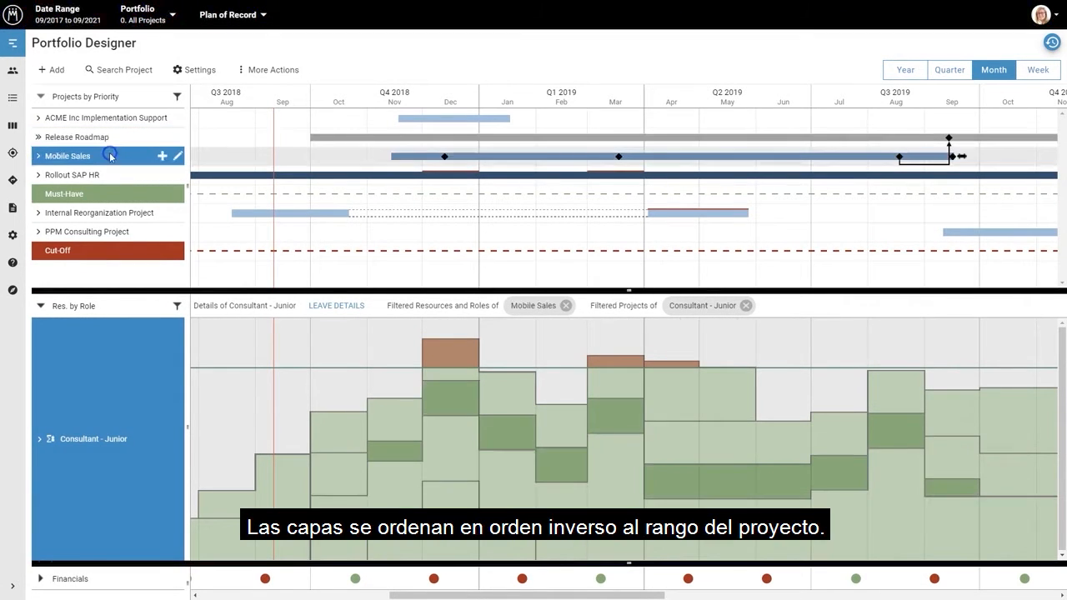
{"action": "left_click", "coordinate": [108, 175]}
{"action": "left_click", "coordinate": [100, 213]}
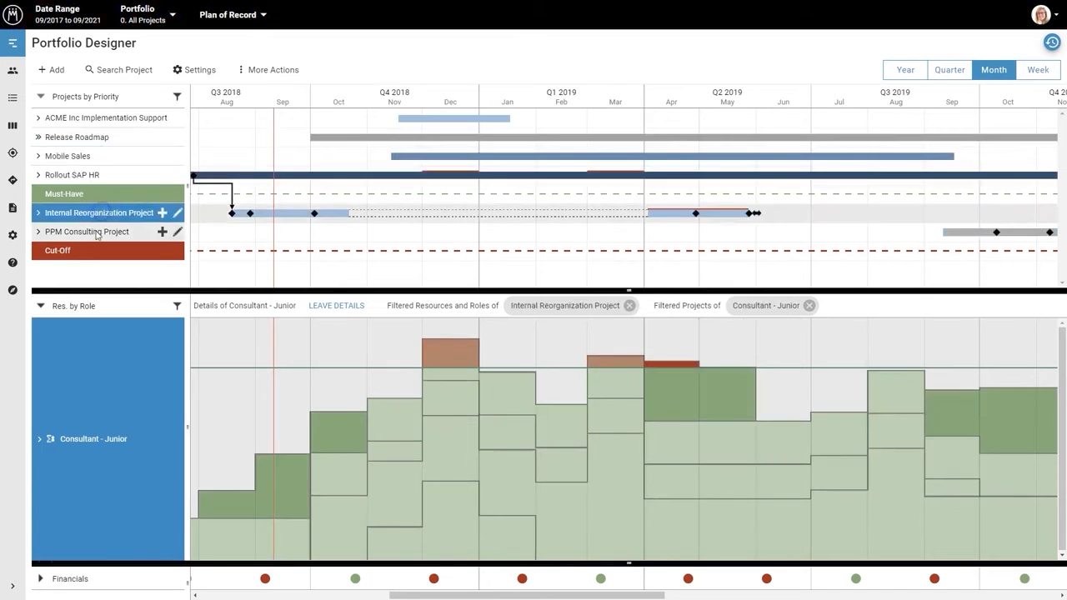
{"action": "left_click", "coordinate": [97, 231]}
Examine the Mobile Sales work layer in the Consultant - Junior details and clear the filters to return to the full portfolio
{"action": "left_click", "coordinate": [96, 158]}
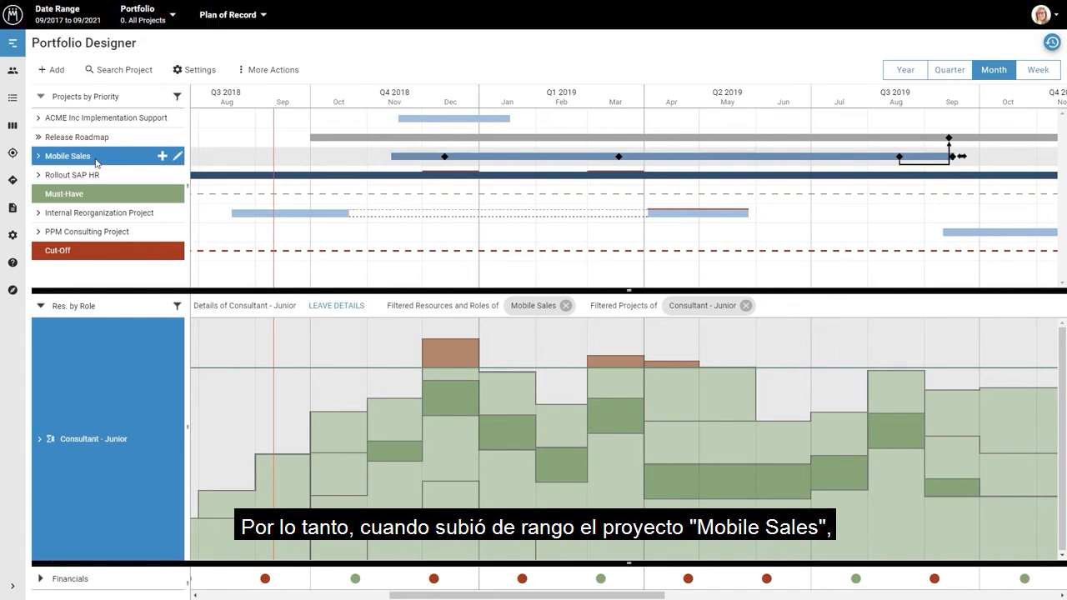
{"action": "mouse_move", "coordinate": [96, 163]}
{"action": "left_mouse_down"}
{"action": "mouse_move", "coordinate": [88, 232]}
{"action": "mouse_move", "coordinate": [100, 160]}
{"action": "left_mouse_up"}
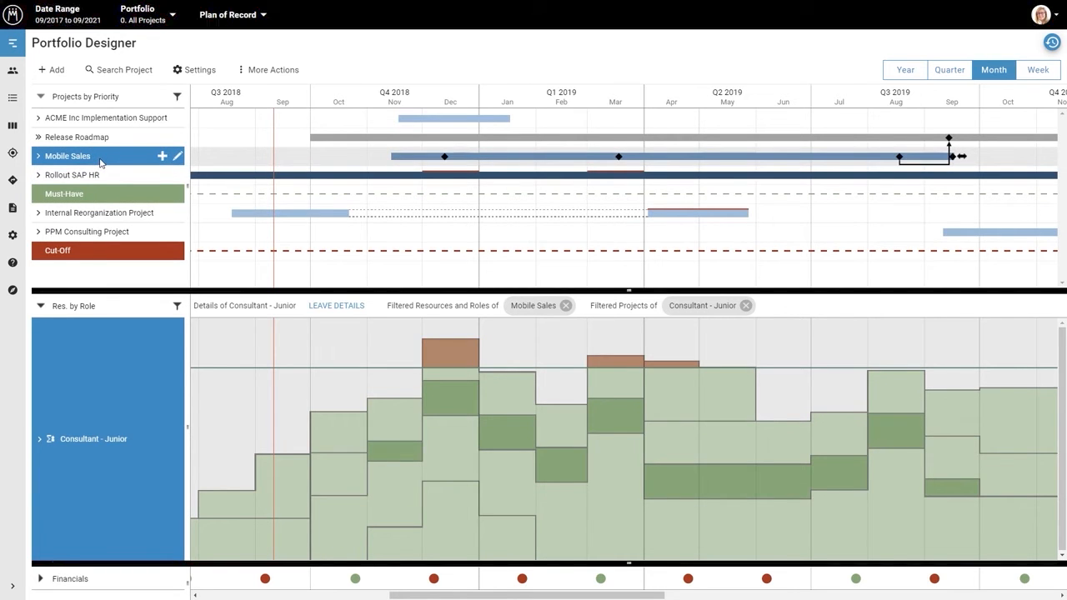
{"action": "left_click", "coordinate": [417, 240]}
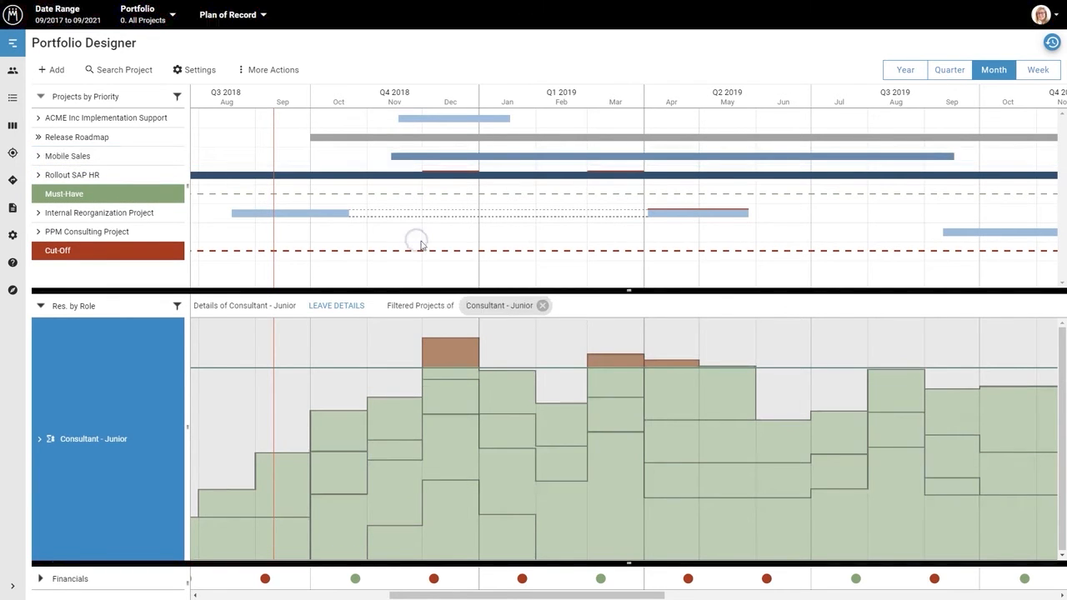
{"action": "left_click", "coordinate": [542, 305]}
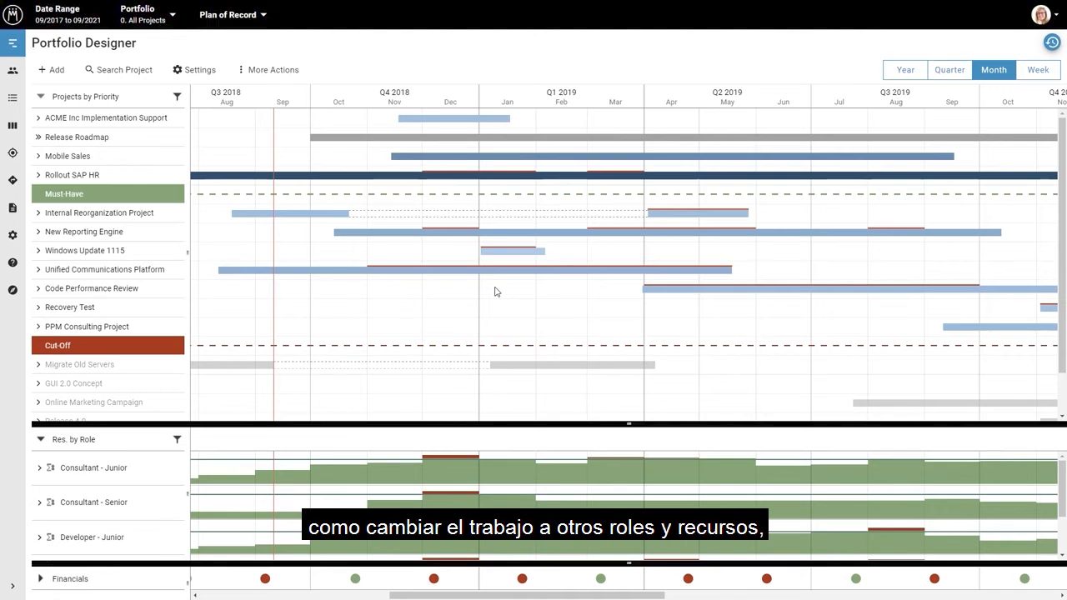
Expand the Rollout SAP HR project, view the staffing options for its first junior consultant, and collapse the project again
{"action": "left_click", "coordinate": [35, 174]}
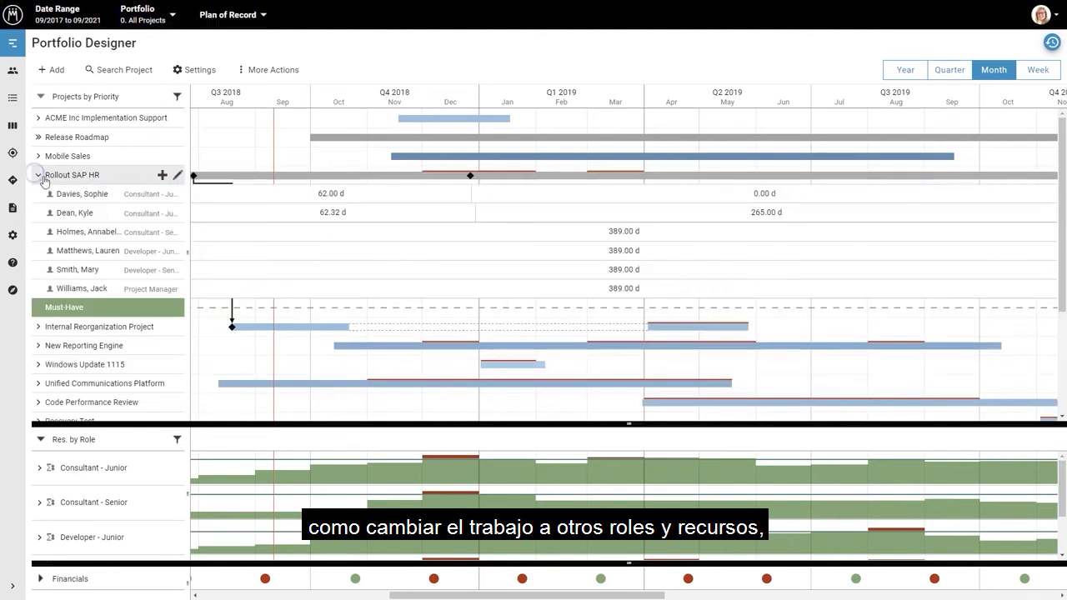
{"action": "right_click", "coordinate": [69, 193]}
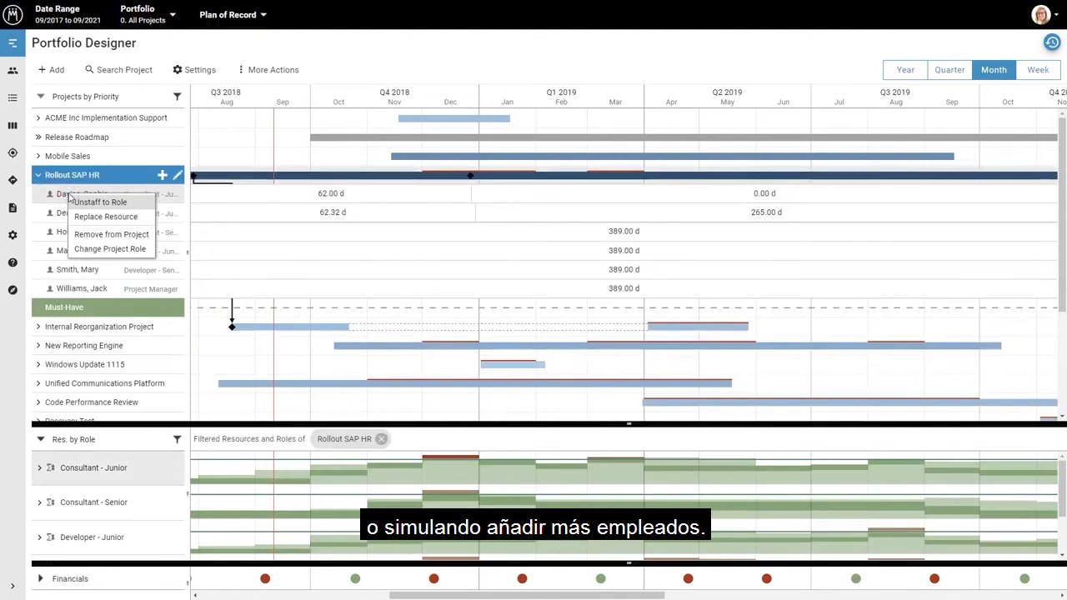
{"action": "left_click", "coordinate": [38, 175]}
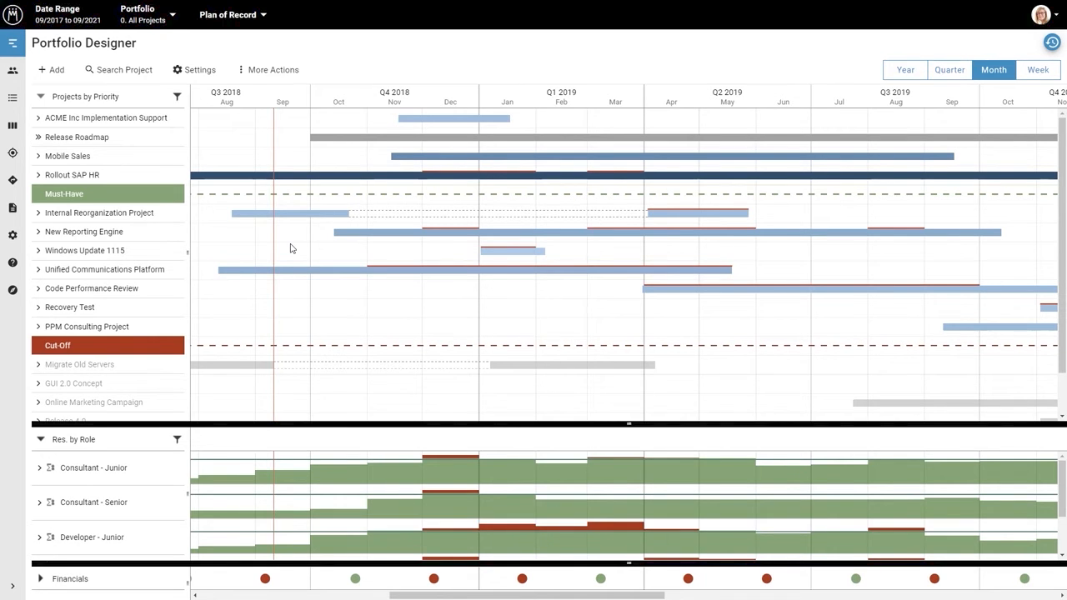
Add a new project named JIRA Integration to the portfolio
{"action": "left_click", "coordinate": [58, 70]}
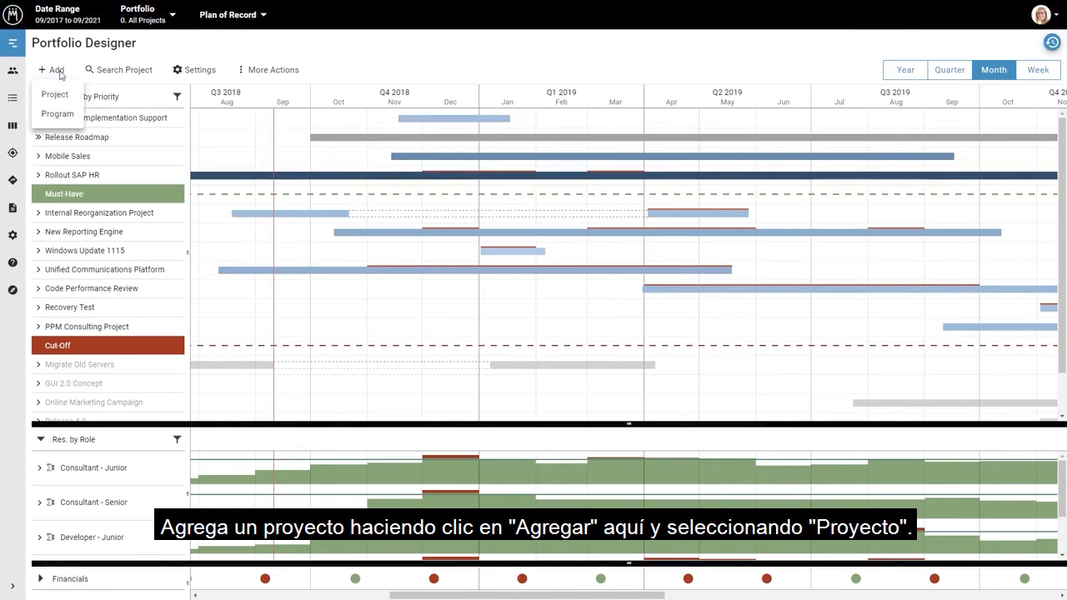
{"action": "left_click", "coordinate": [58, 95]}
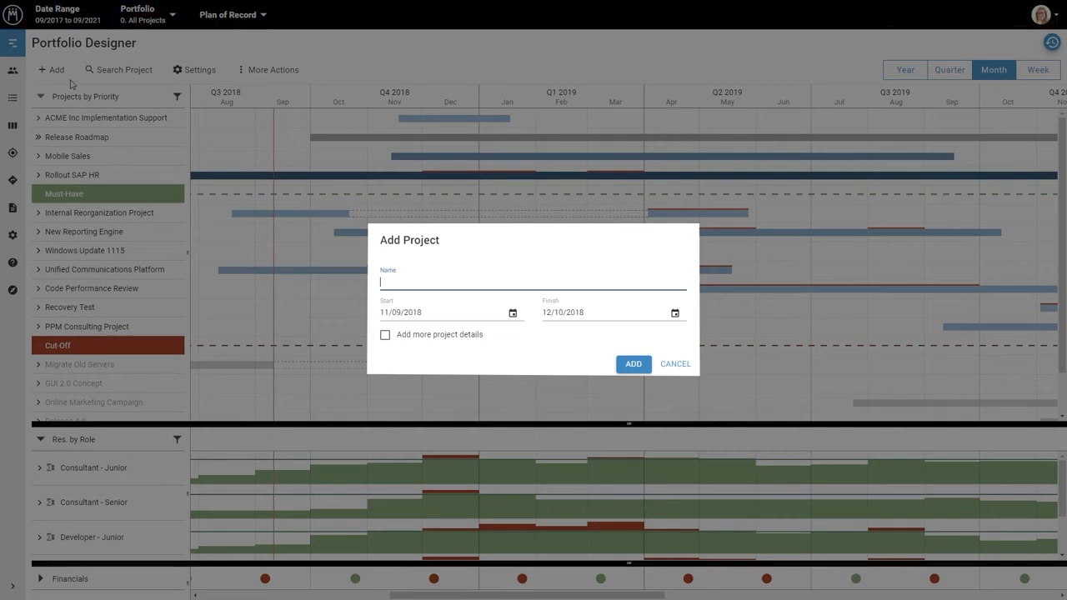
{"action": "type", "text": "JI"}
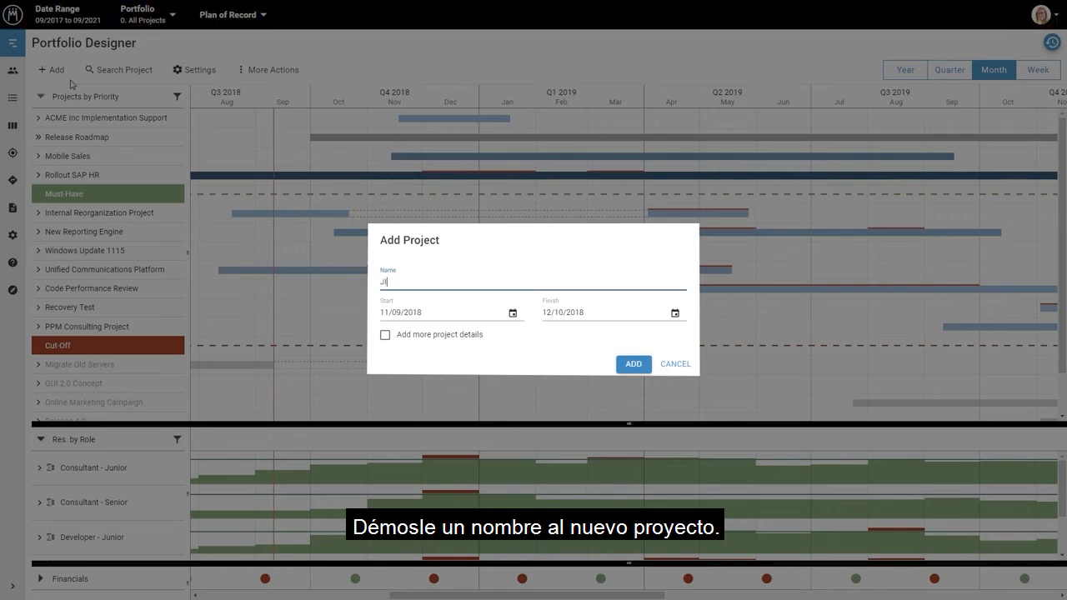
{"action": "type", "text": "RA Integration"}
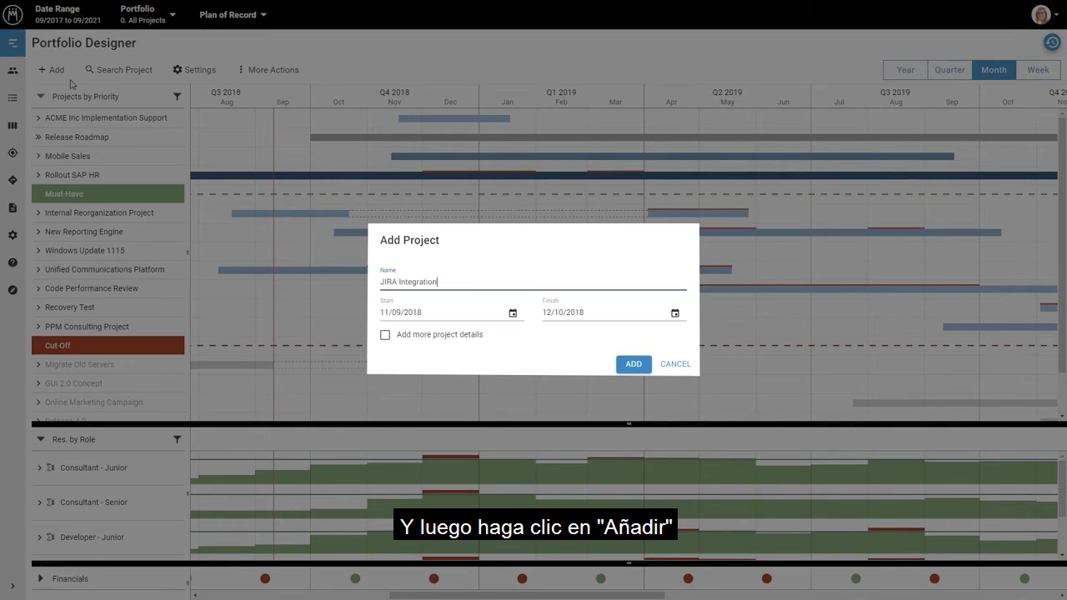
{"action": "left_click", "coordinate": [633, 364]}
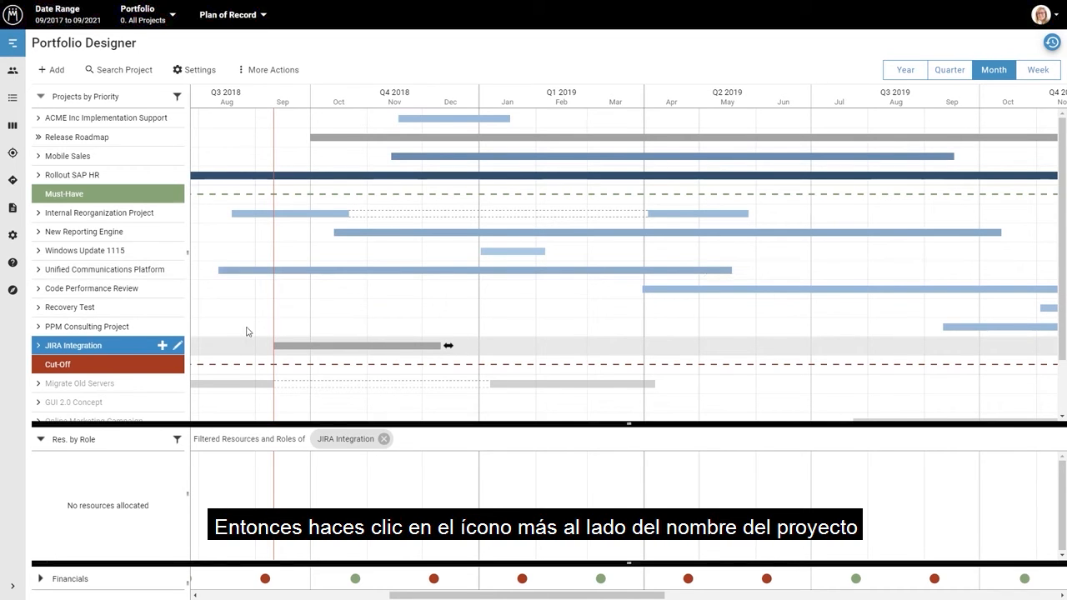
Search for the project manager by name and allocate that person to the JIRA Integration project
{"action": "left_click", "coordinate": [162, 347]}
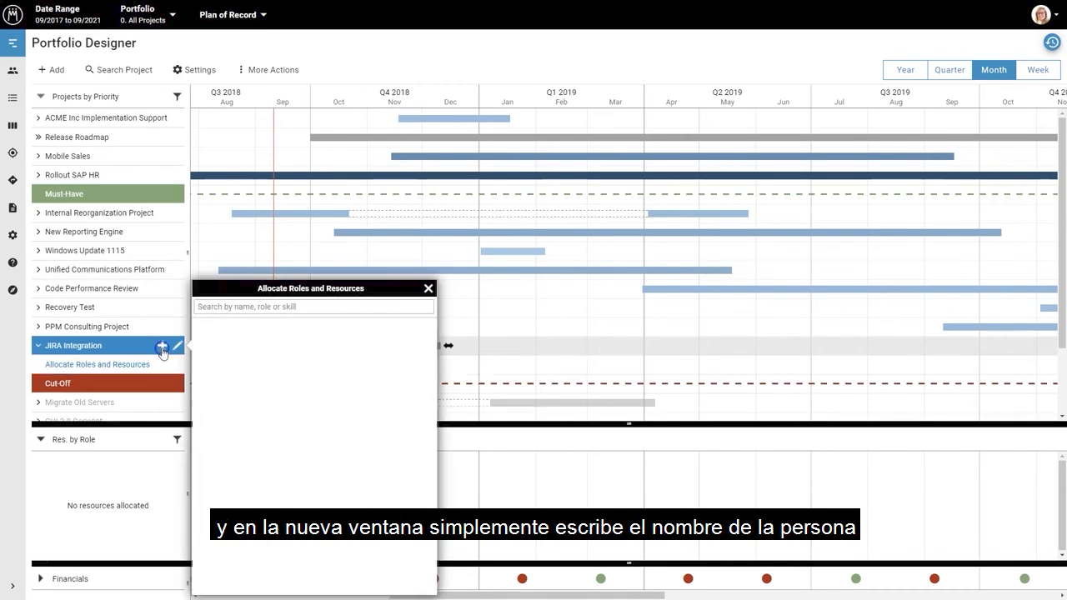
{"action": "type", "text": "danie"}
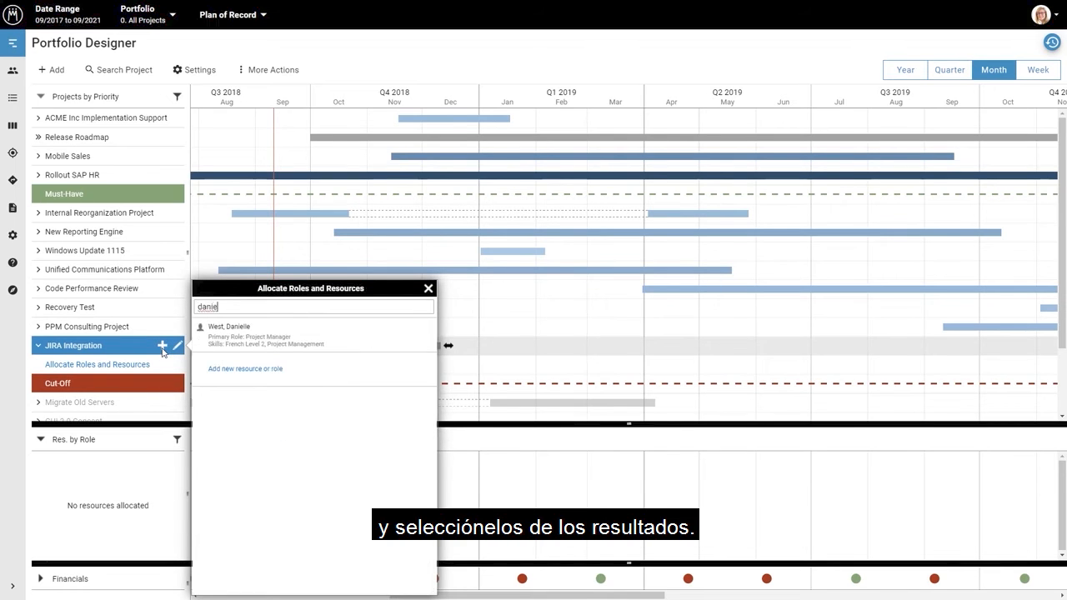
{"action": "left_click", "coordinate": [228, 344]}
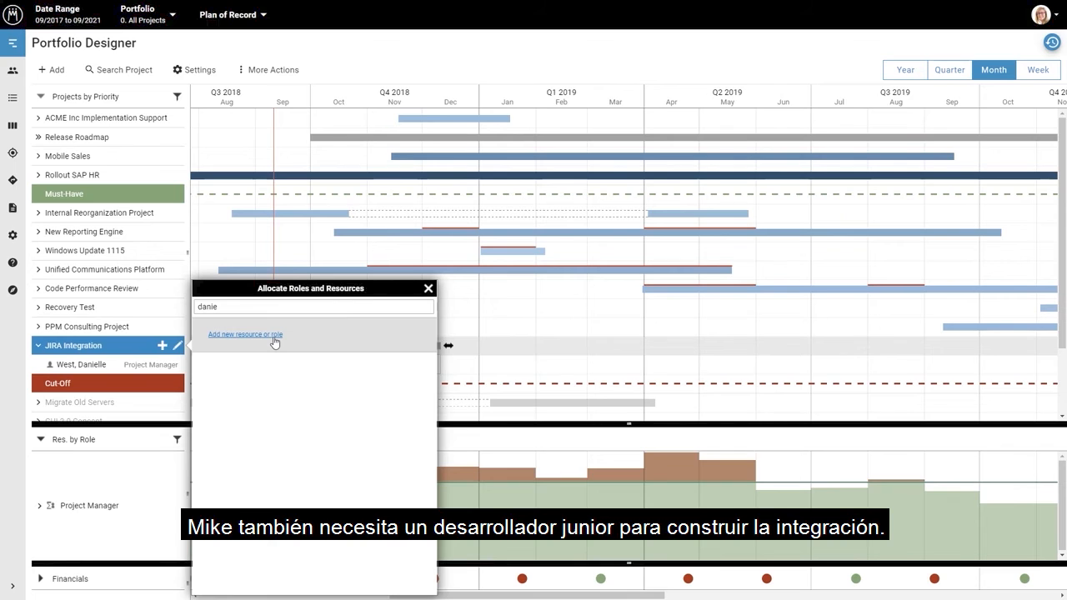
Allocate the Developer - Junior role to the JIRA Integration project and finish the resource allocation
{"action": "left_click", "coordinate": [270, 306]}
{"action": "key", "text": "BackSpace"}
{"action": "key", "text": "BackSpace"}
{"action": "key", "text": "BackSpace"}
{"action": "key", "text": "BackSpace"}
{"action": "key", "text": "BackSpace"}
{"action": "type", "text": "deve"}
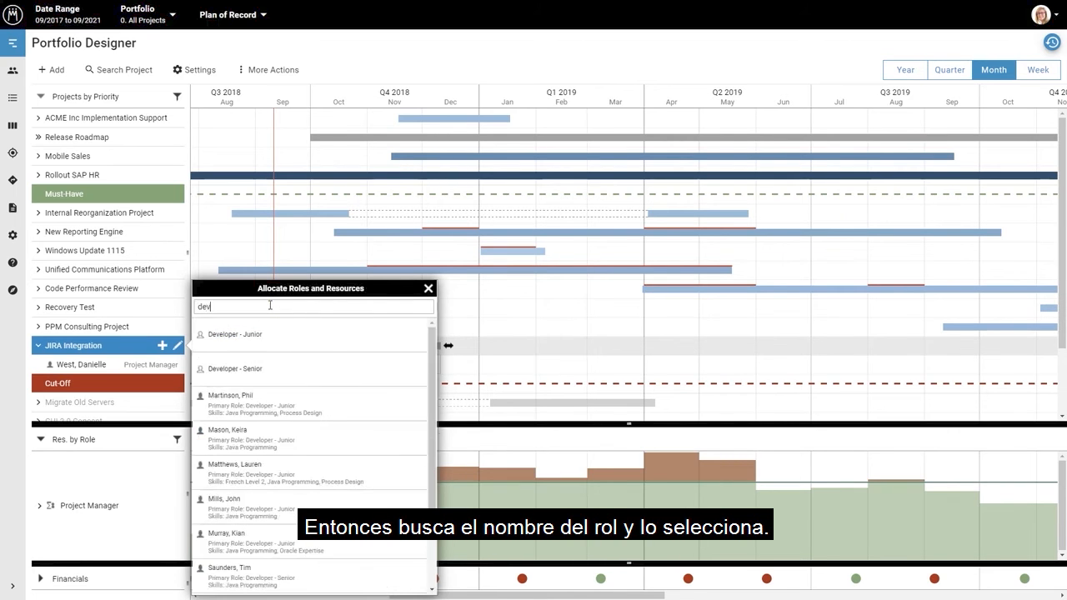
{"action": "left_click", "coordinate": [257, 334]}
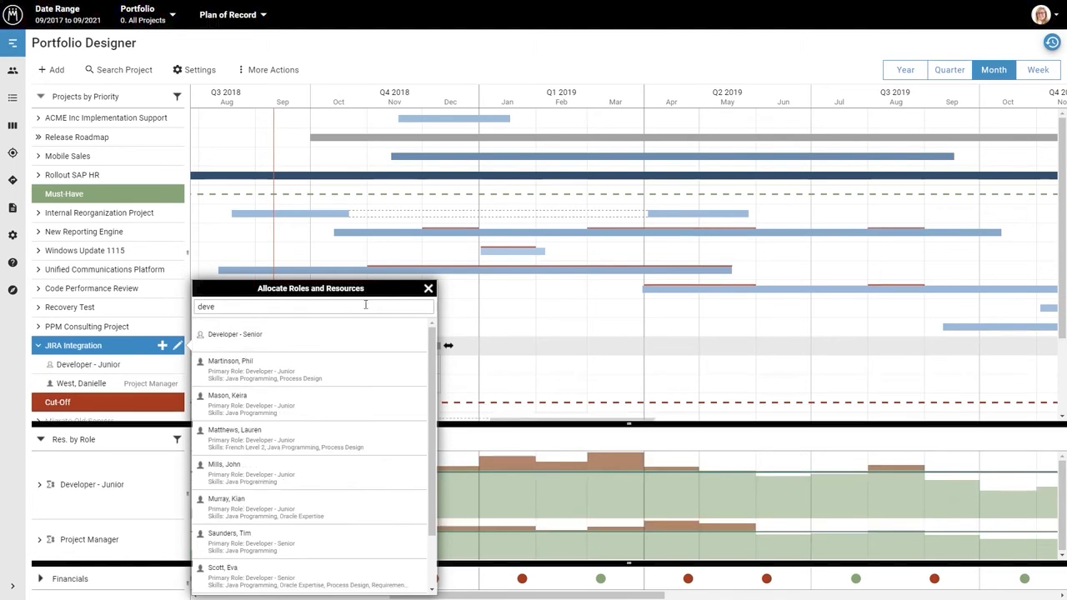
{"action": "left_click", "coordinate": [430, 289]}
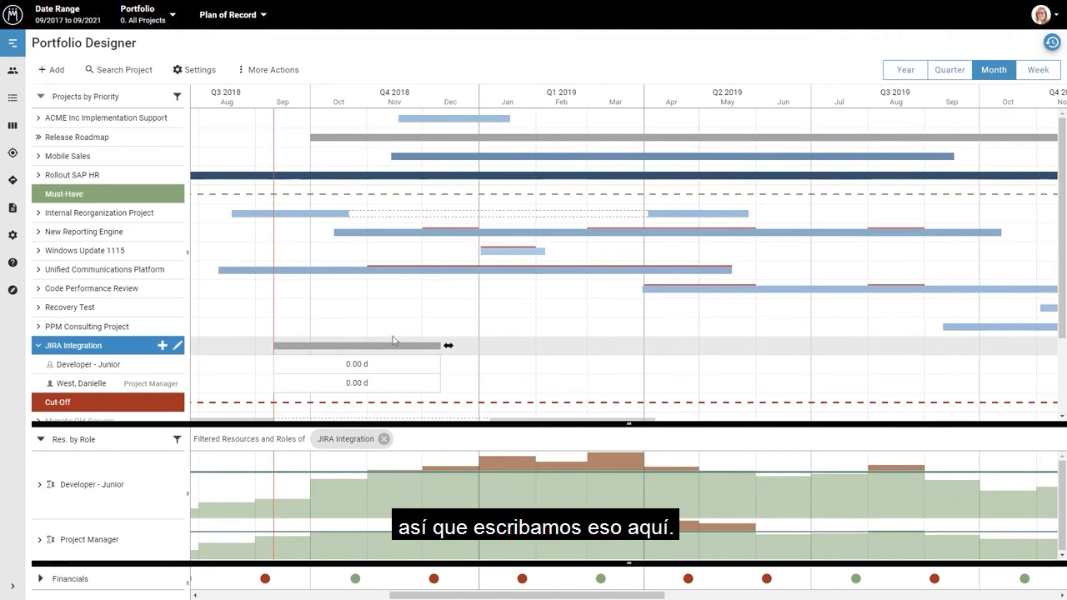
Set the JIRA Integration effort to 10 days for the project manager and 30 days for the Developer - Junior role
{"action": "left_click", "coordinate": [356, 383]}
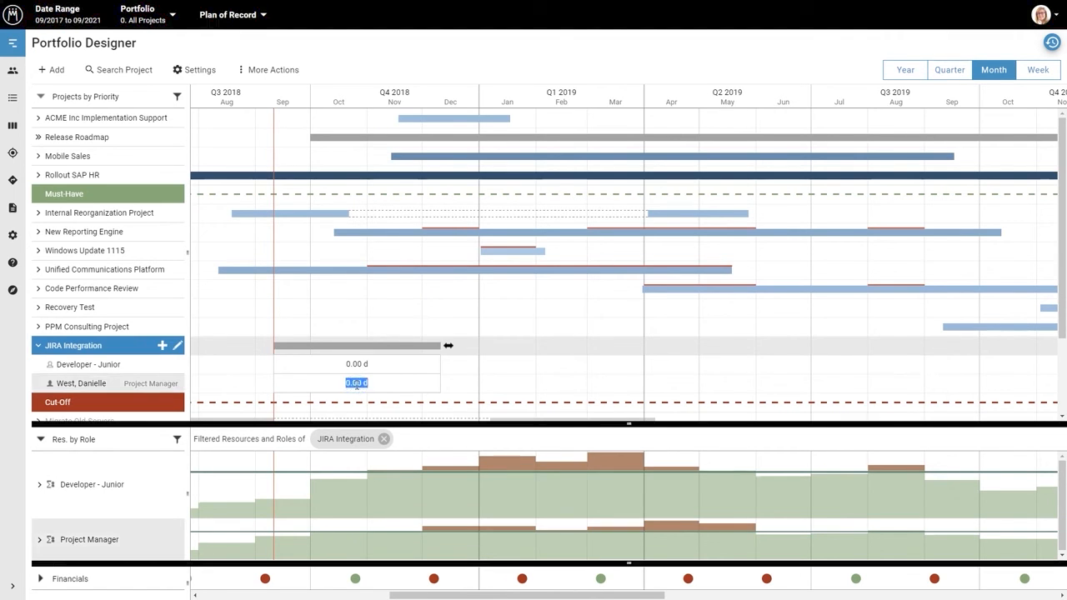
{"action": "type", "text": "10"}
{"action": "key", "text": "Return"}
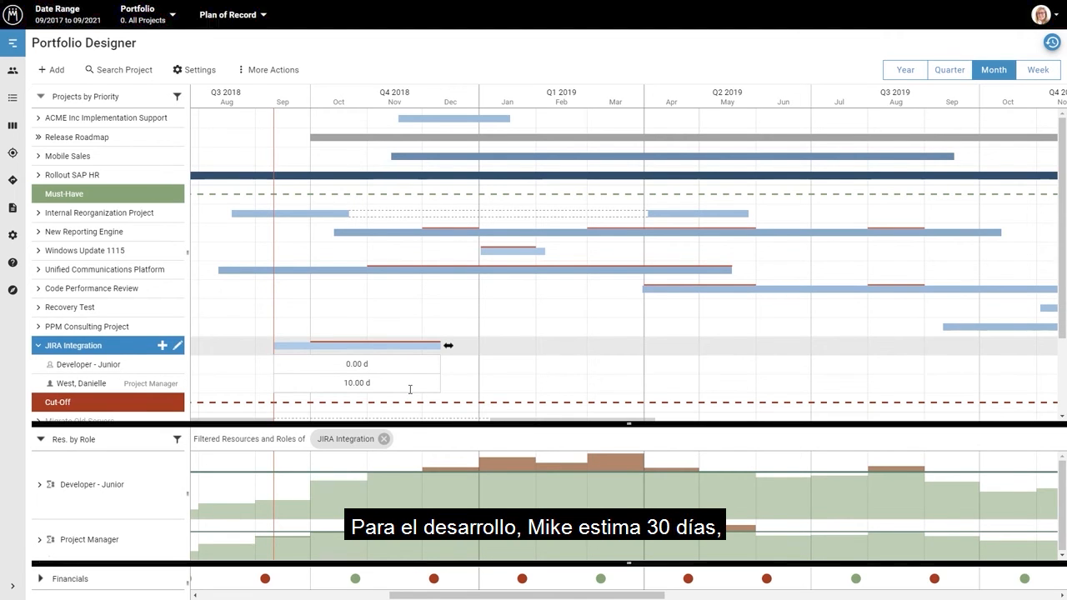
{"action": "left_click", "coordinate": [350, 364]}
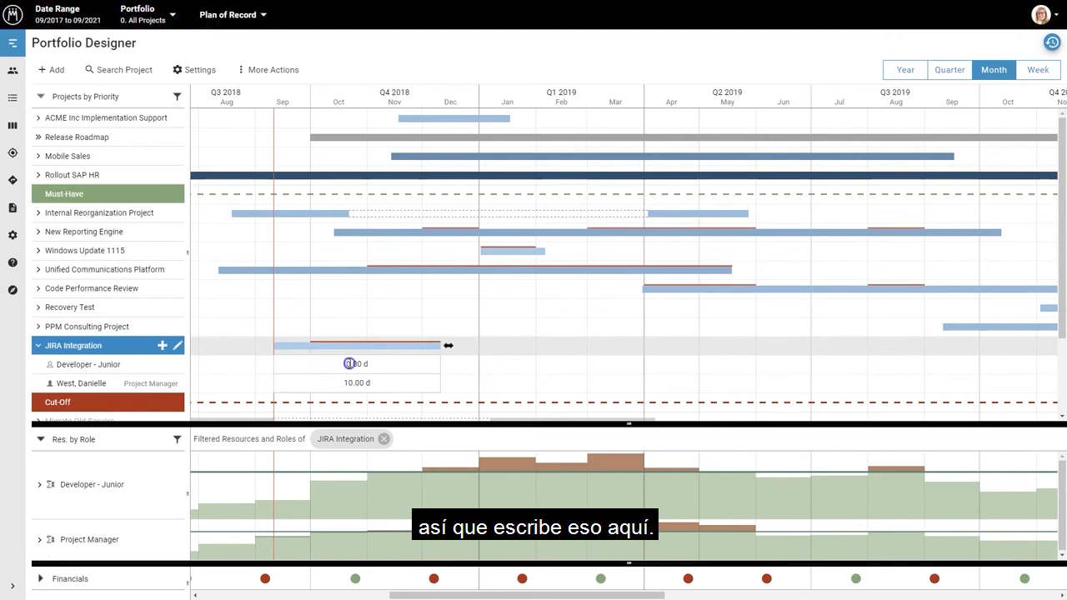
{"action": "type", "text": "30"}
{"action": "key", "text": "Return"}
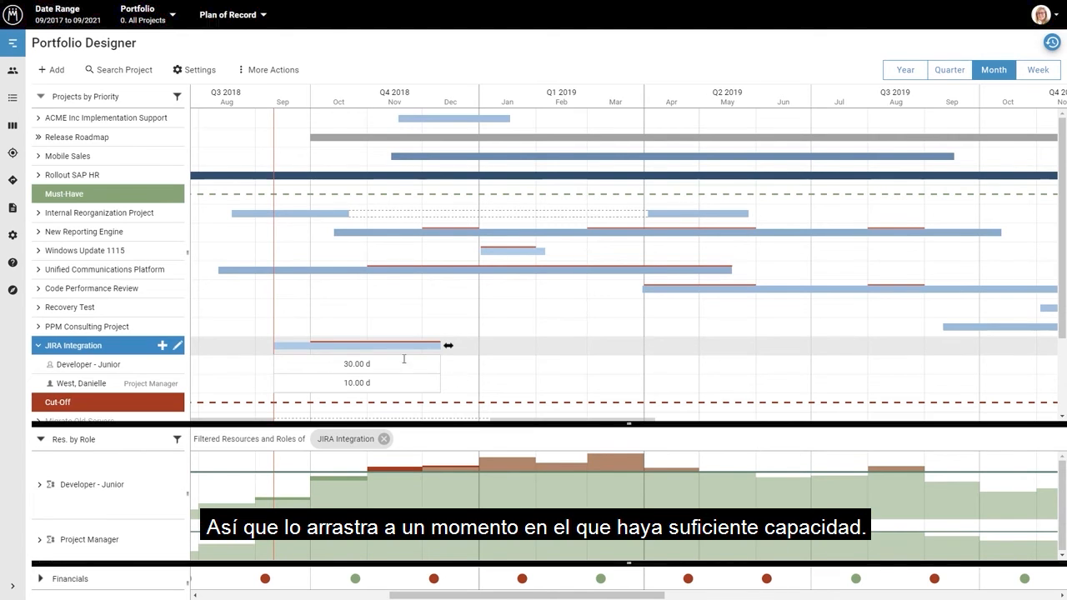
Move the JIRA Integration project to start around the beginning of September 2019 and deselect it
{"action": "left_click_drag", "start_coordinate": [378, 348], "coordinate": [1046, 391]}
{"action": "left_click", "coordinate": [800, 378]}
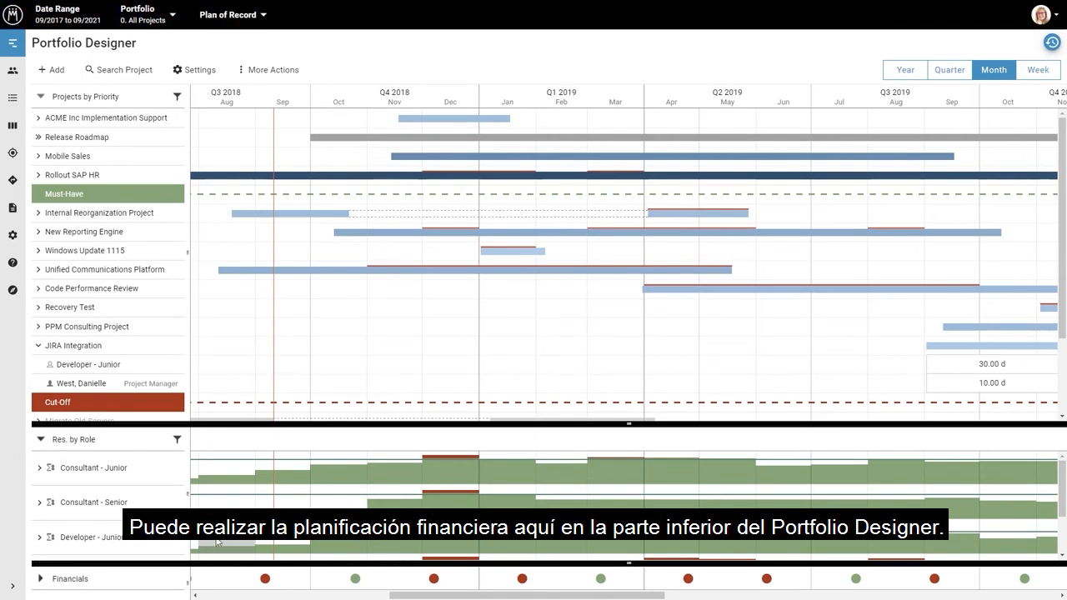
Examine the total cost and benefit in the portfolio financials, and view the list of available portfolios
{"action": "left_click", "coordinate": [40, 579]}
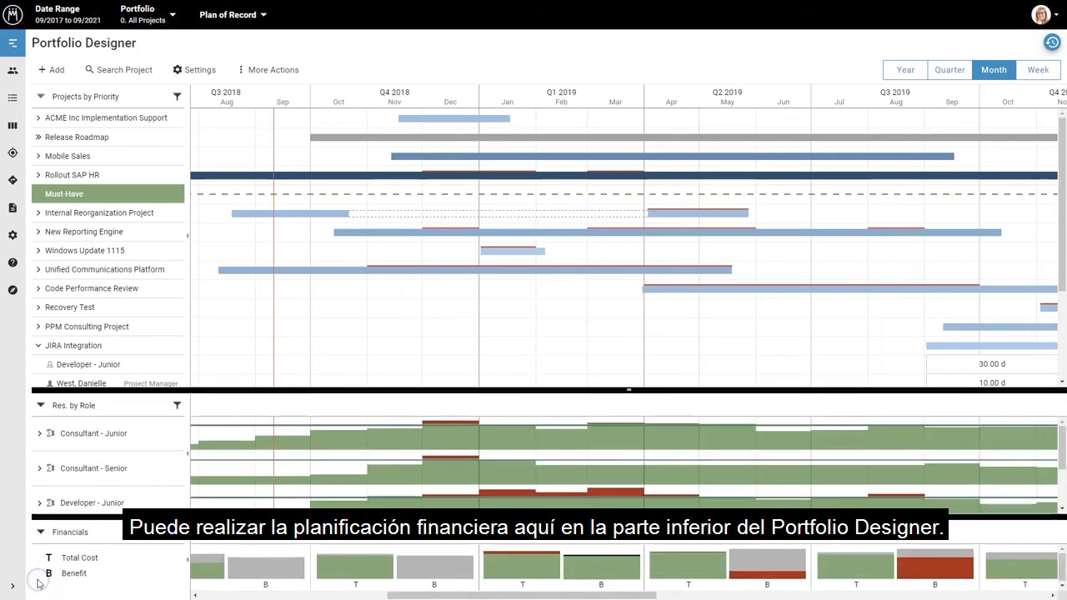
{"action": "left_click", "coordinate": [40, 532]}
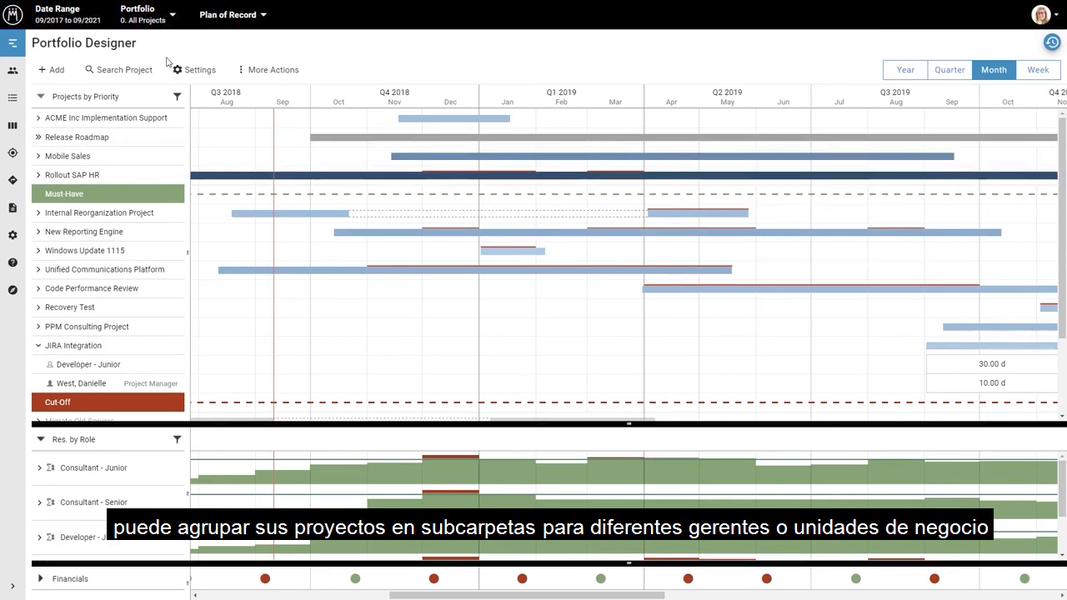
{"action": "left_click", "coordinate": [174, 16]}
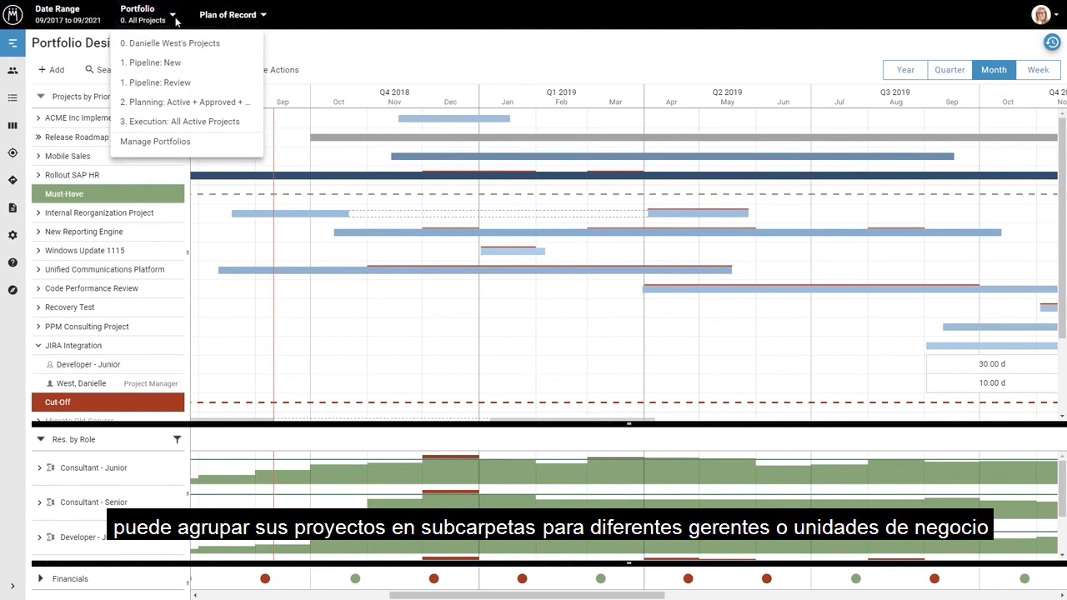
{"action": "left_click", "coordinate": [174, 16]}
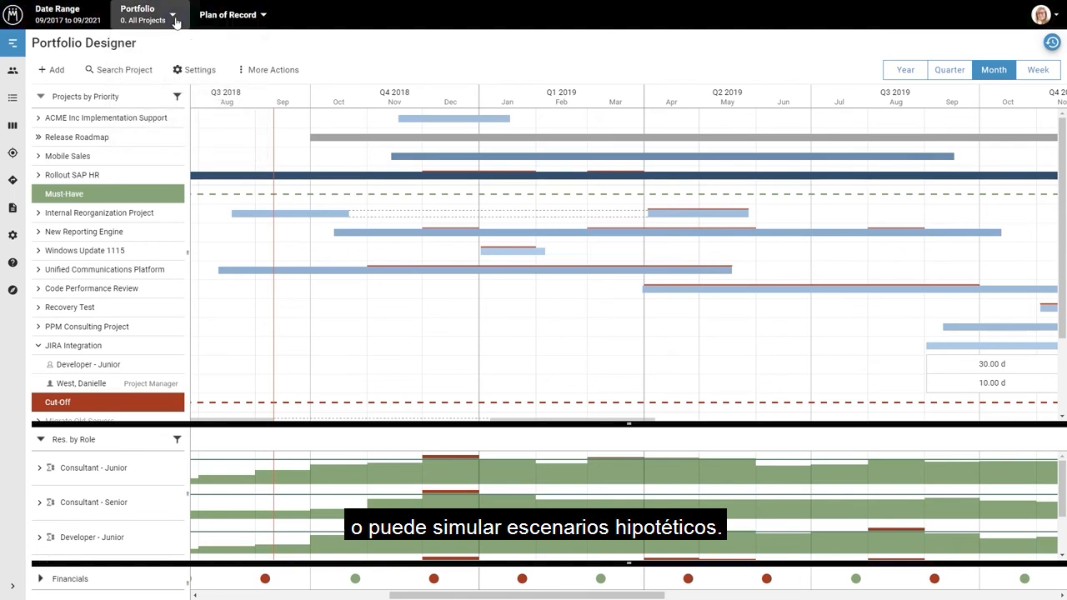
View the available scenarios and the additional actions offered for the portfolio
{"action": "left_click", "coordinate": [262, 15]}
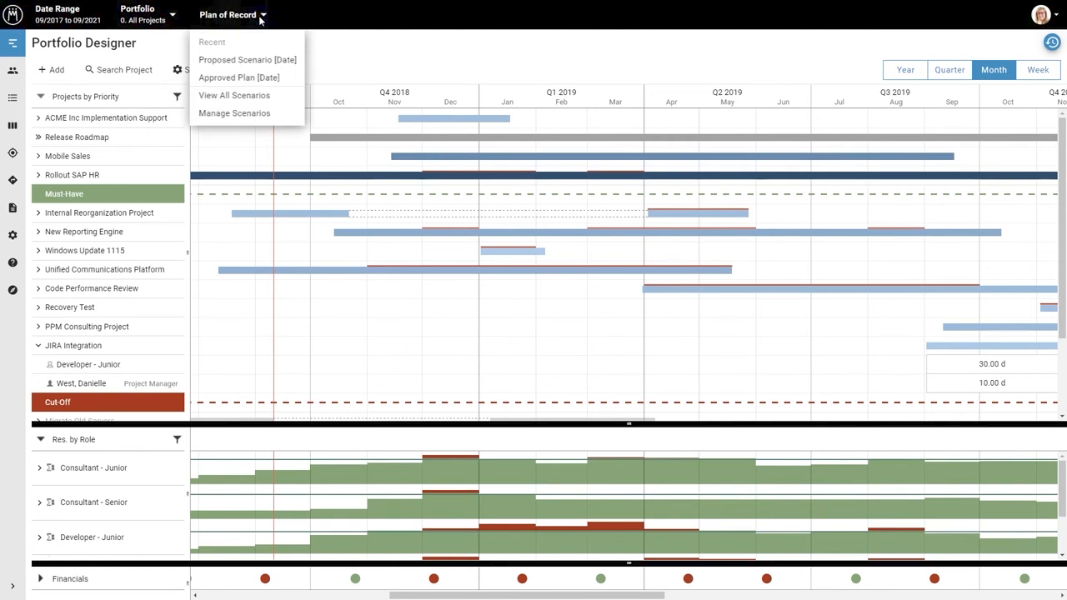
{"action": "left_click", "coordinate": [261, 17]}
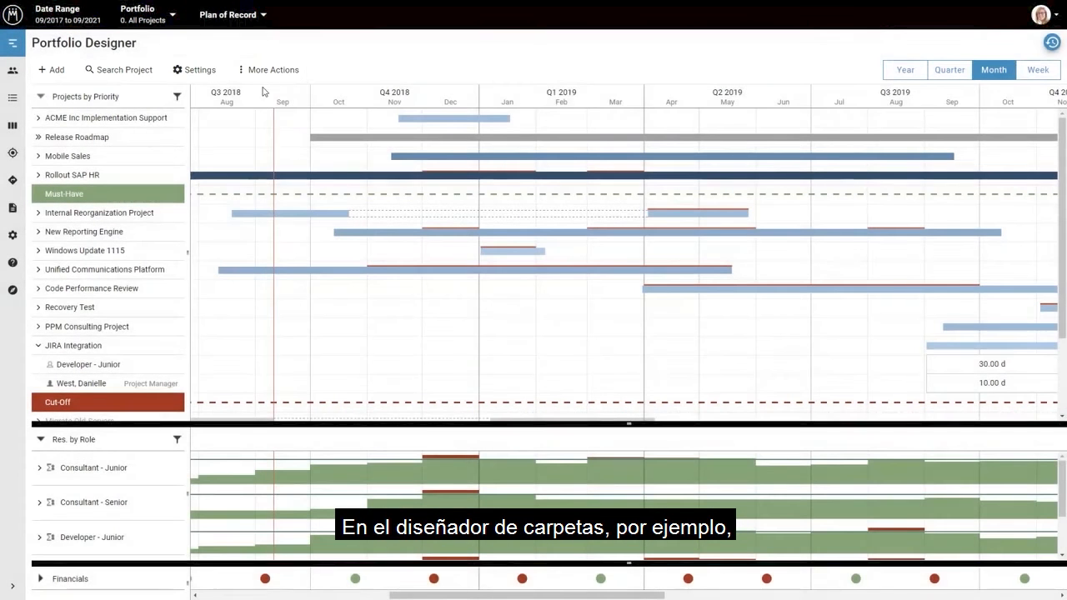
{"action": "left_click", "coordinate": [264, 73]}
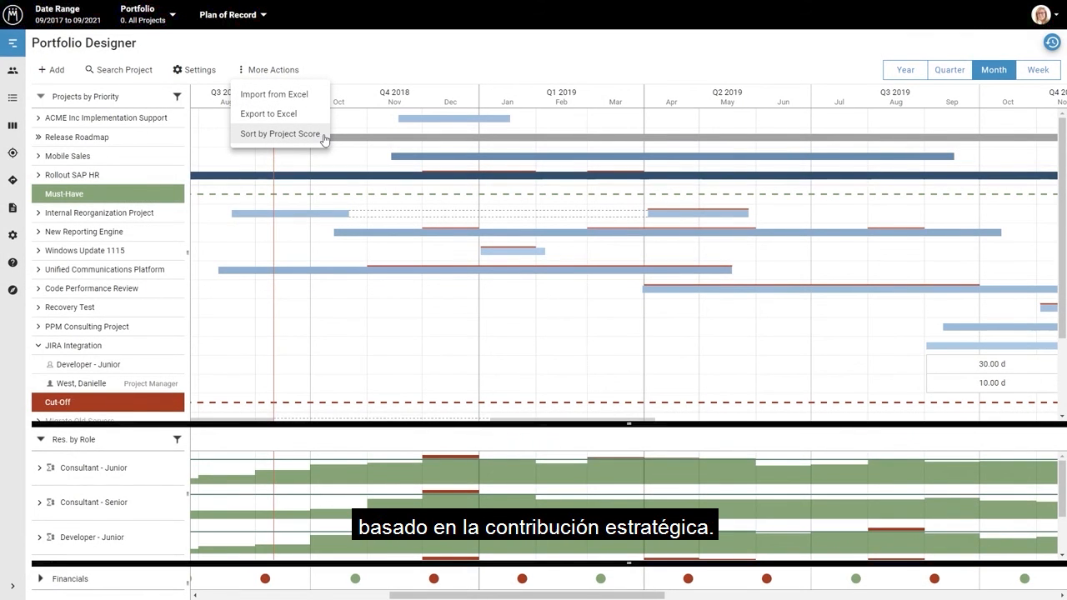
{"action": "left_click", "coordinate": [275, 72]}
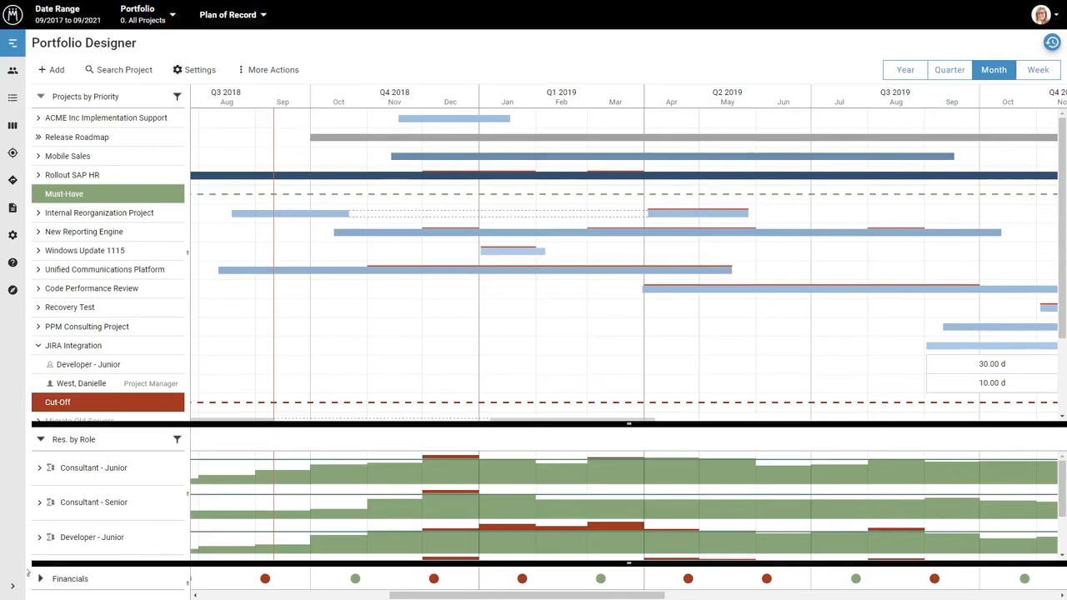
Look through the Resource Pool, Project List, Roadmap, Help and Manage pages
{"action": "left_click", "coordinate": [12, 586]}
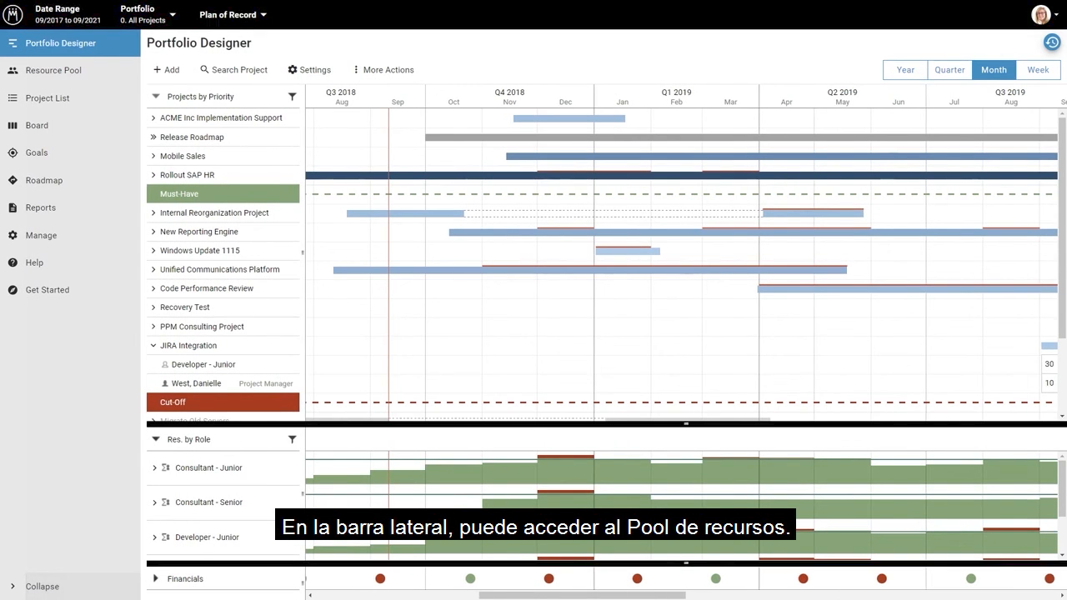
{"action": "left_click", "coordinate": [117, 77]}
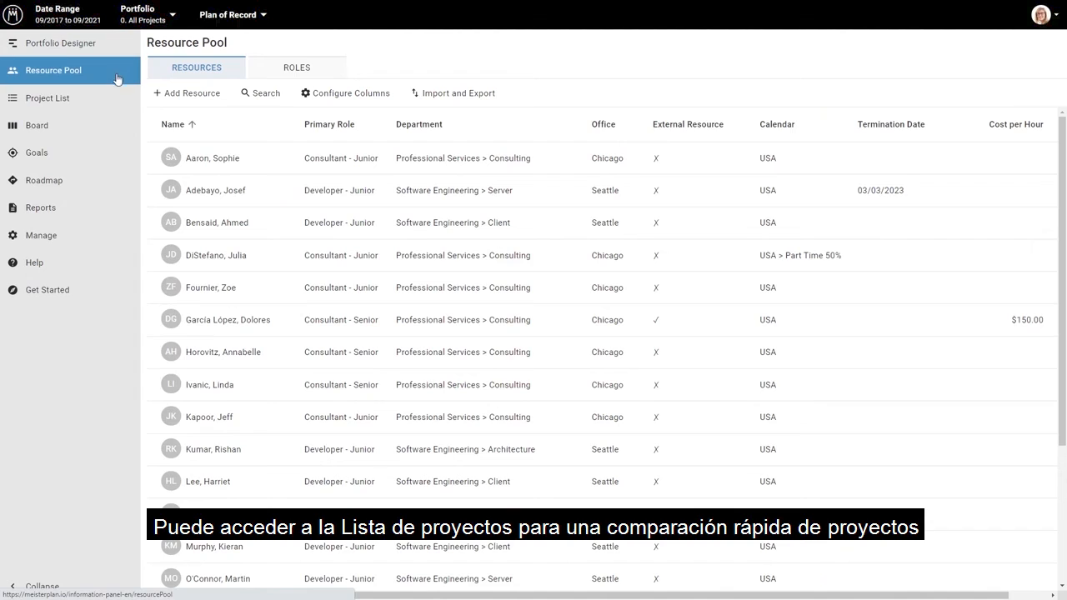
{"action": "left_click", "coordinate": [116, 101]}
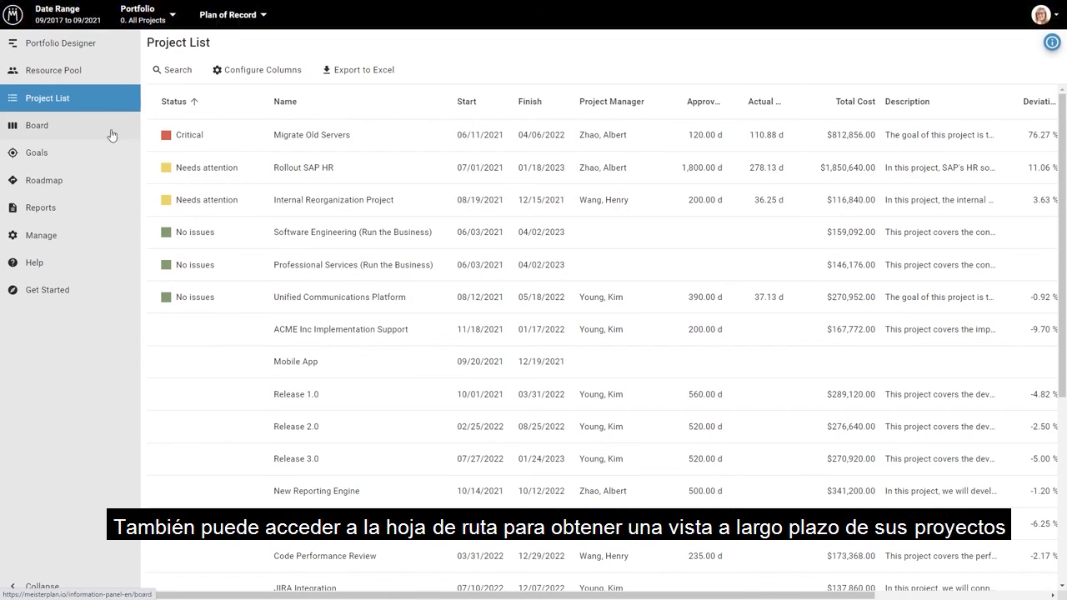
{"action": "left_click", "coordinate": [103, 185]}
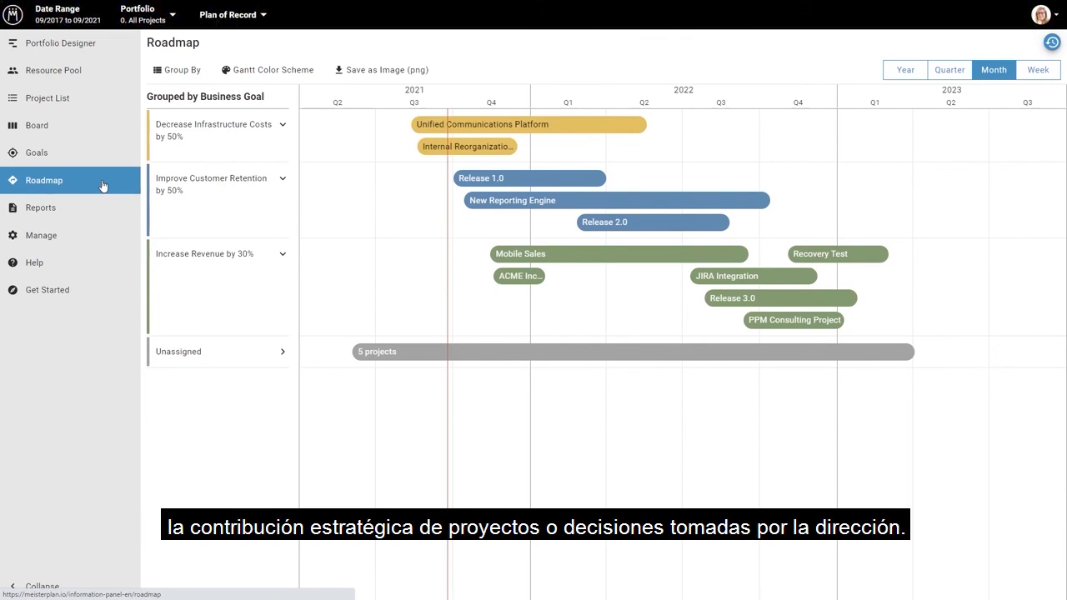
{"action": "left_click", "coordinate": [92, 263]}
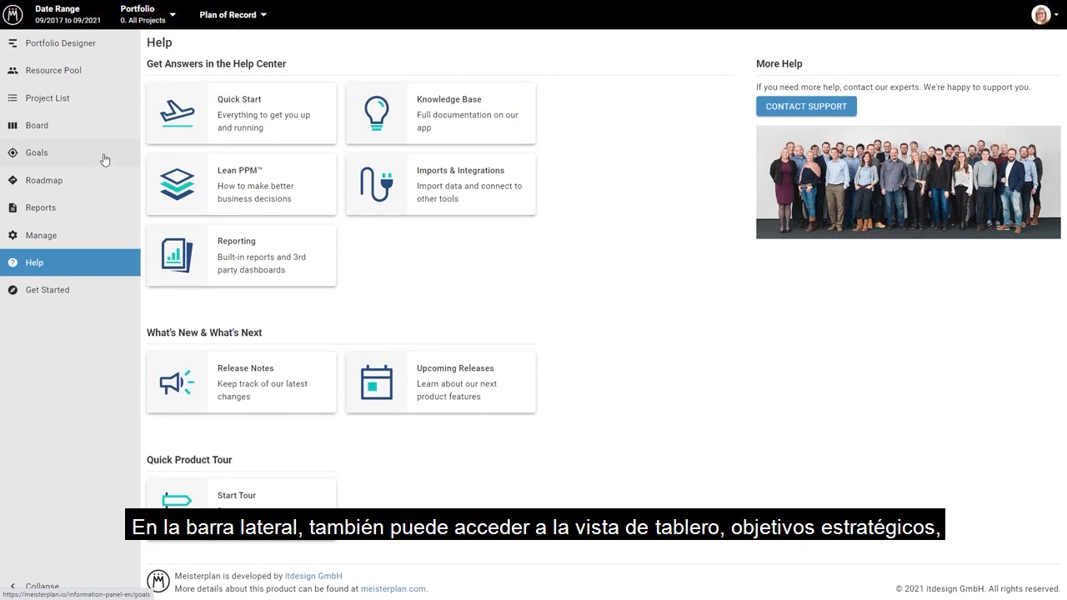
{"action": "left_click", "coordinate": [89, 236]}
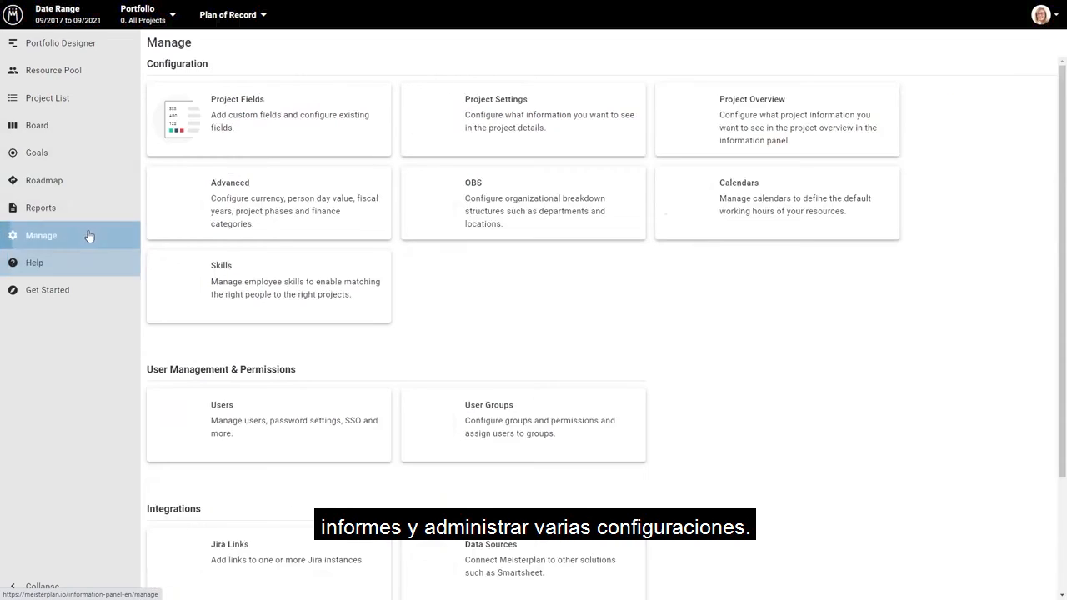